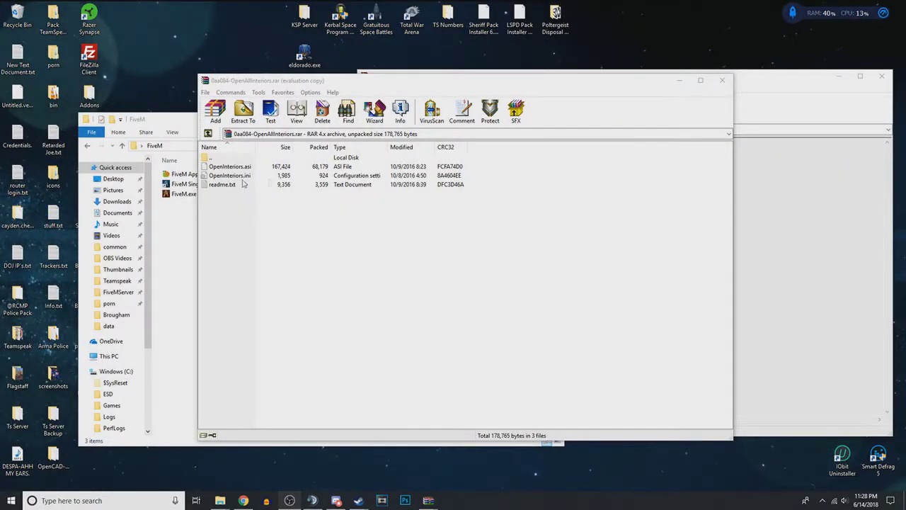
Bring up the FiveMPostalMap-master archive window and return to the OpenAllInteriors archive.
left_click(776, 225)
left_click_drag(468, 80, 458, 83)
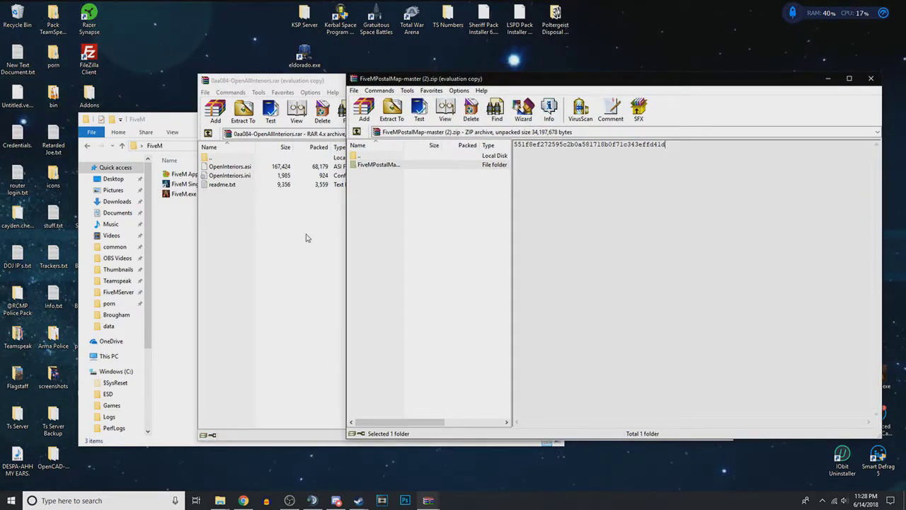
left_click(306, 238)
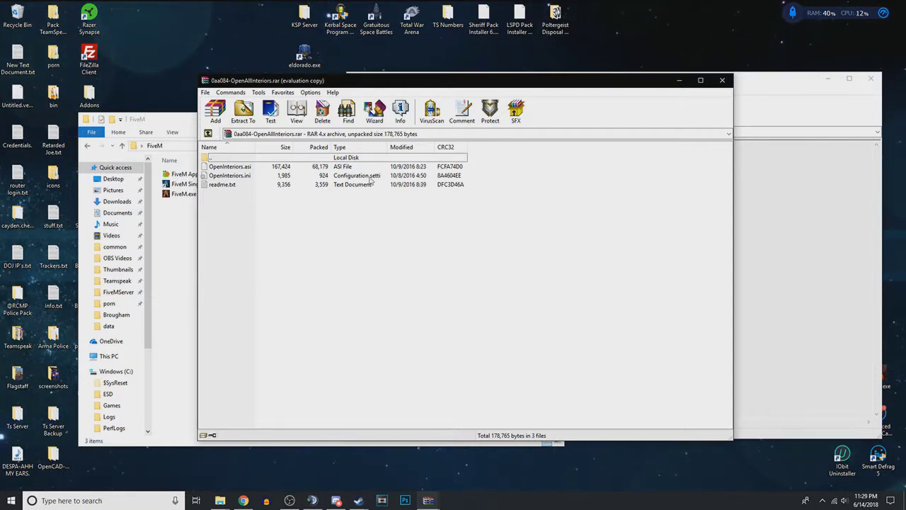
Examine the OpenInteriors.asi and OpenInteriors.ini files in the OpenAllInteriors archive.
left_click(268, 168)
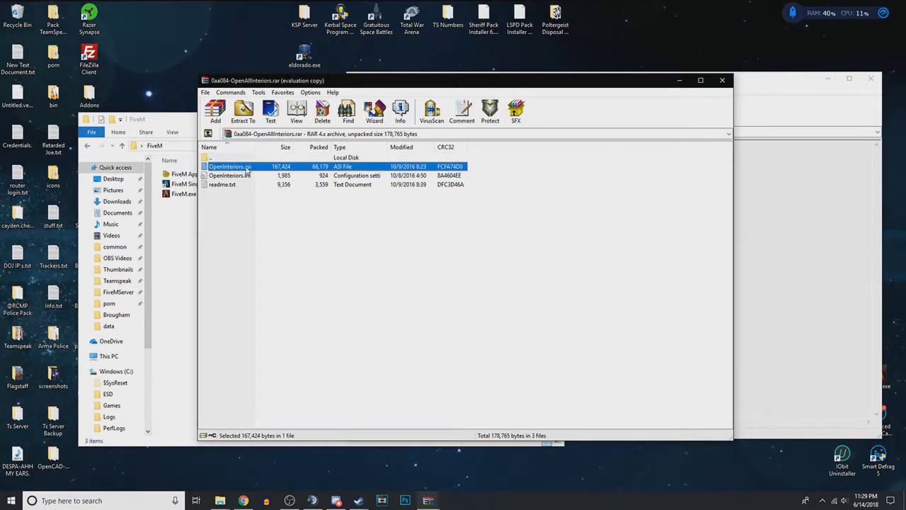
left_click(245, 177)
left_click(249, 168)
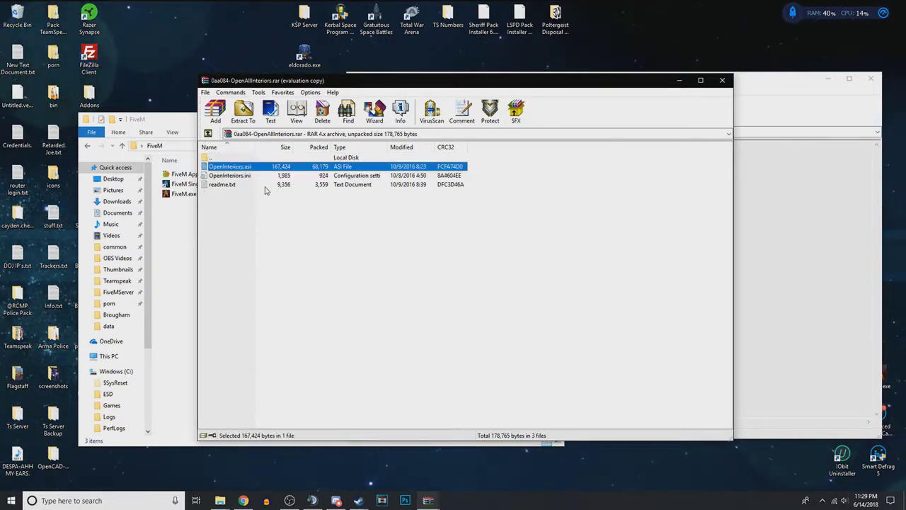
left_click(256, 205)
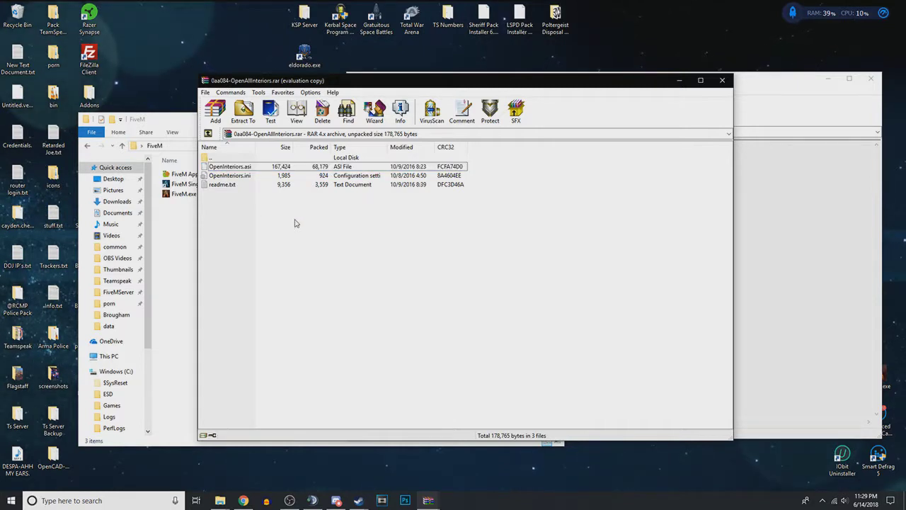
left_click_drag(305, 85, 312, 85)
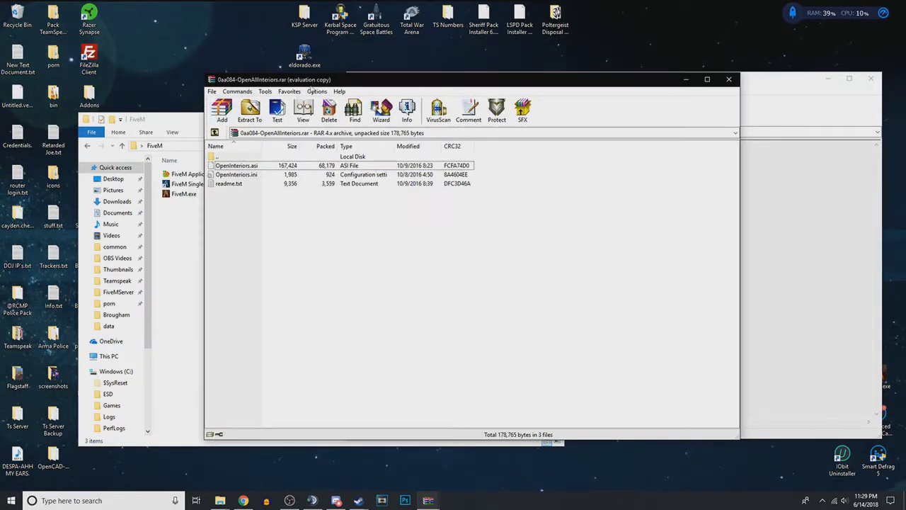
left_click(265, 176)
left_click(311, 166)
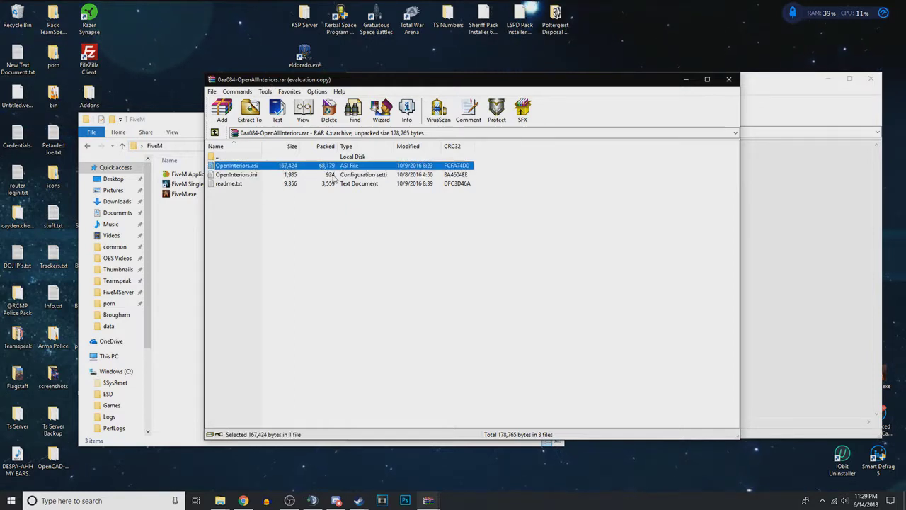
left_click(340, 172)
left_click(307, 167)
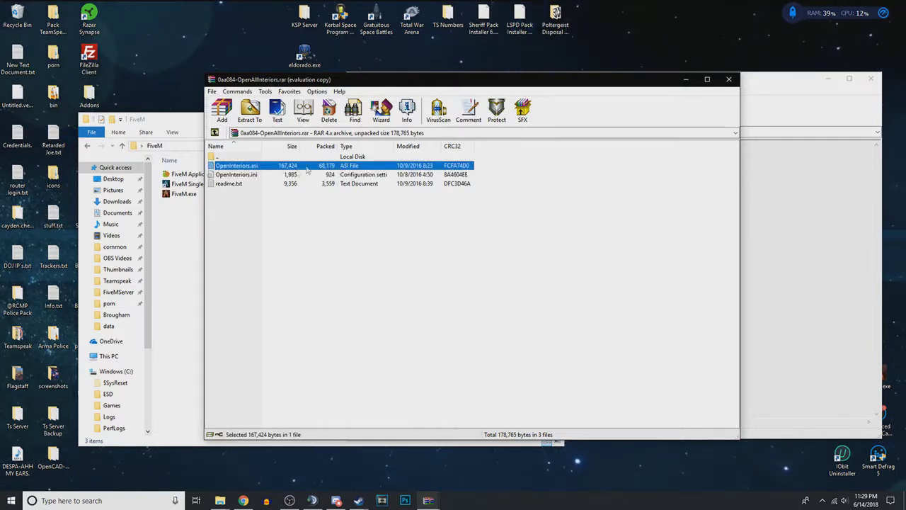
Switch to the FiveM folder window, open FiveM Application Data and select its plugins folder.
left_click(190, 218)
left_click_drag(260, 120, 271, 111)
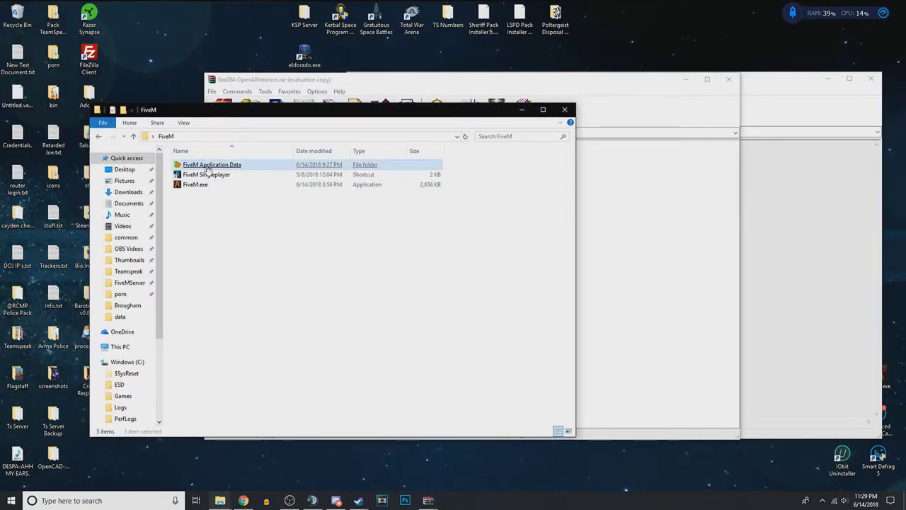
left_click_drag(263, 210, 244, 175)
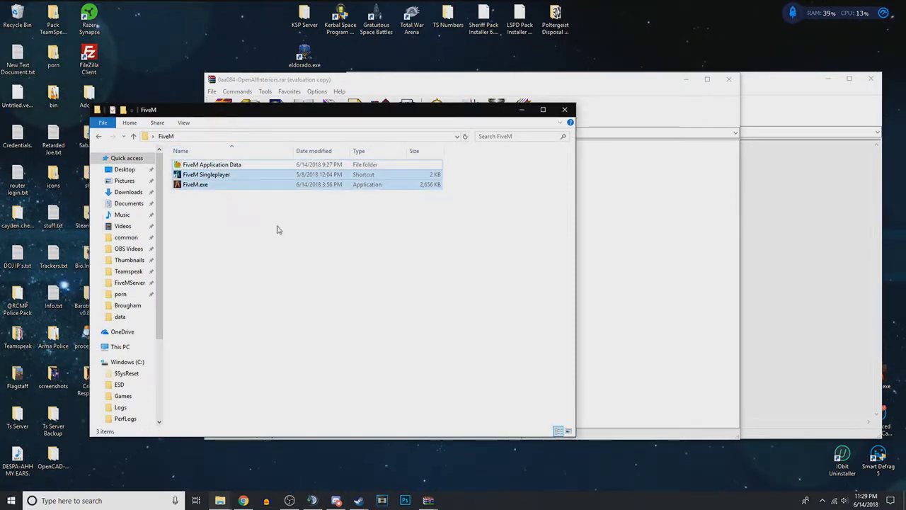
left_click_drag(290, 204, 258, 168)
left_click(267, 214)
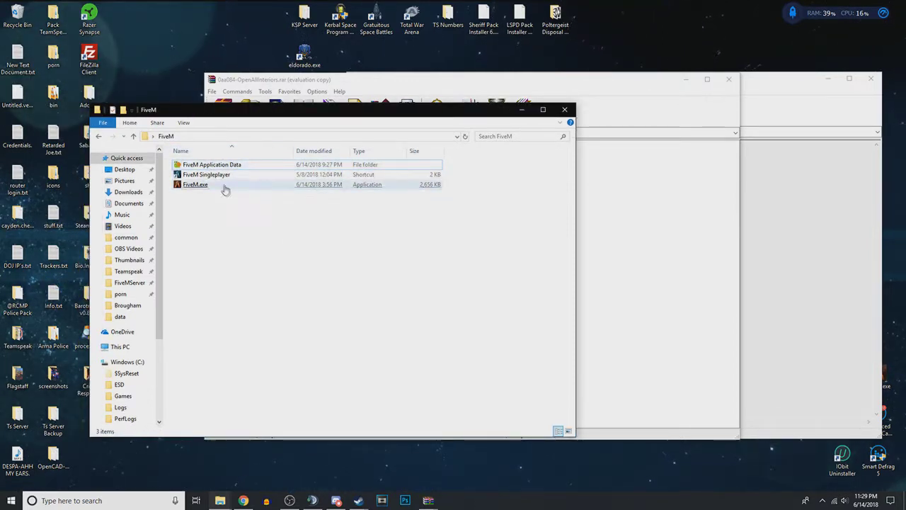
left_click(212, 165)
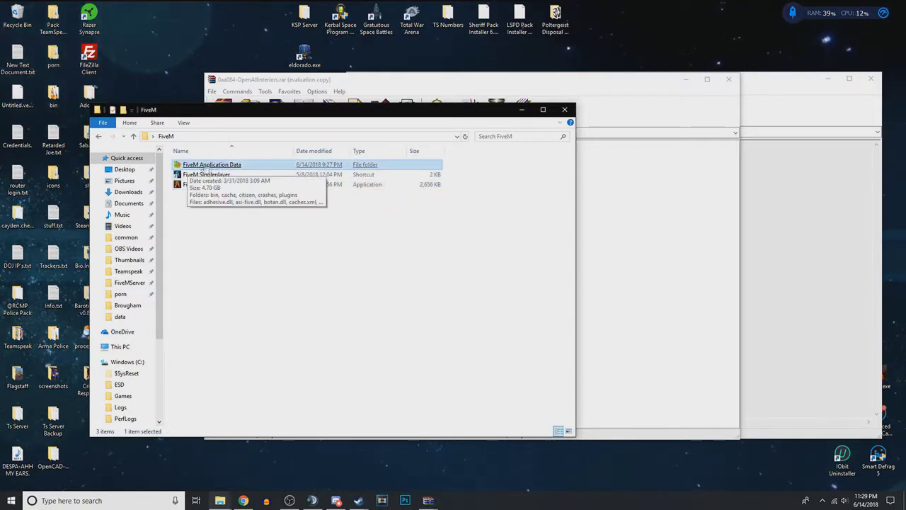
double_click(205, 167)
left_click(212, 204)
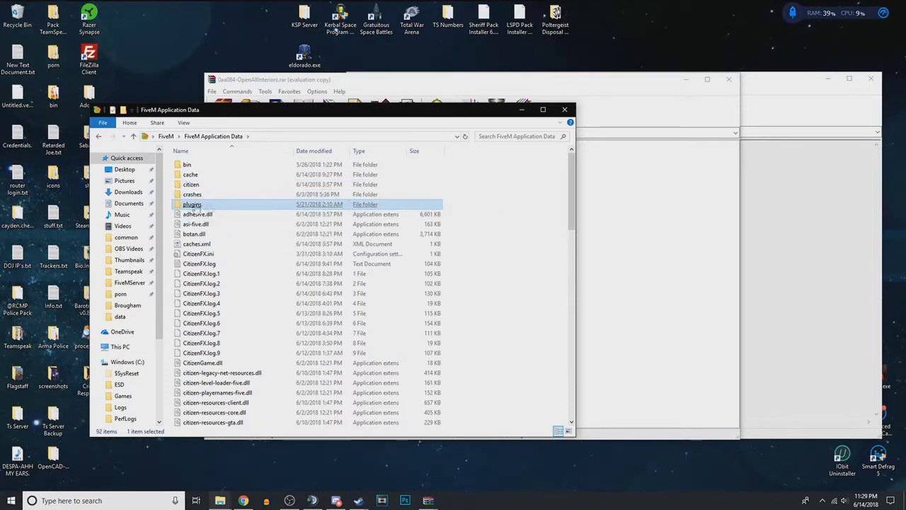
Try to create a new folder named plugins inside FiveM Application Data.
right_click(492, 222)
mouse_move(580, 344)
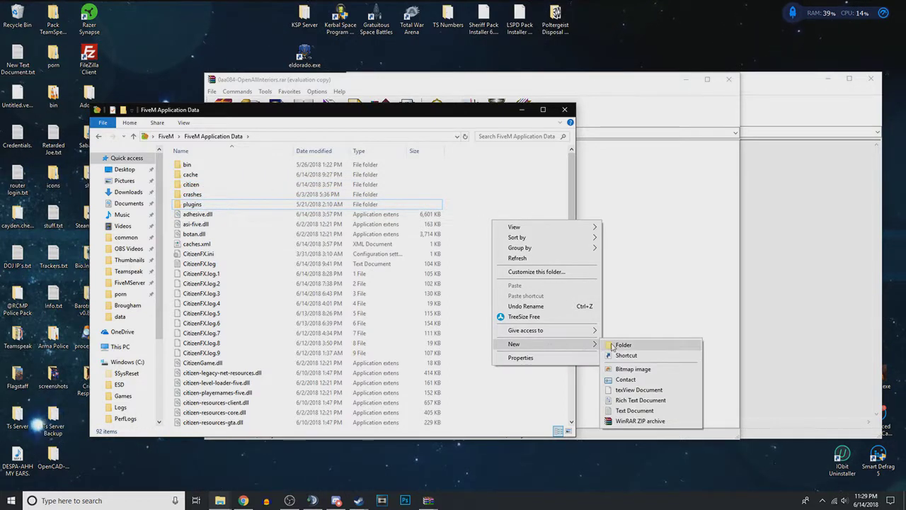
left_click(613, 346)
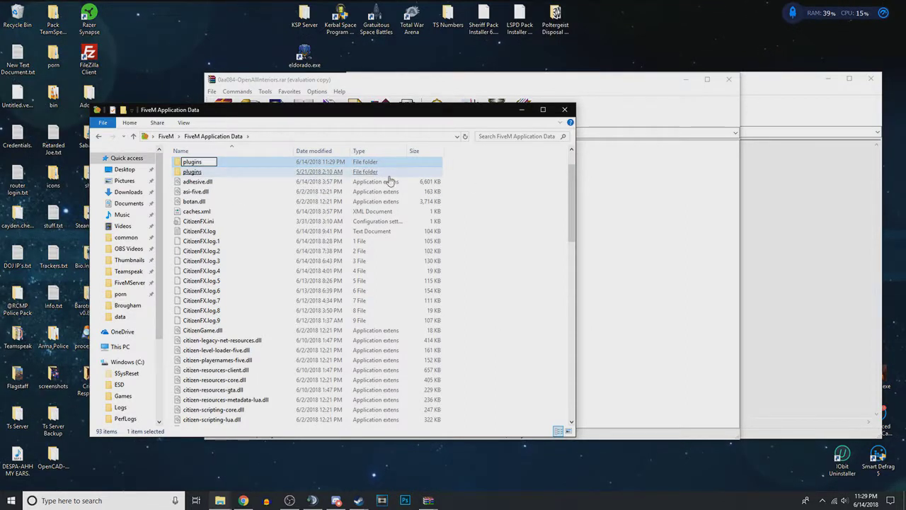
key("Return")
left_click(535, 345)
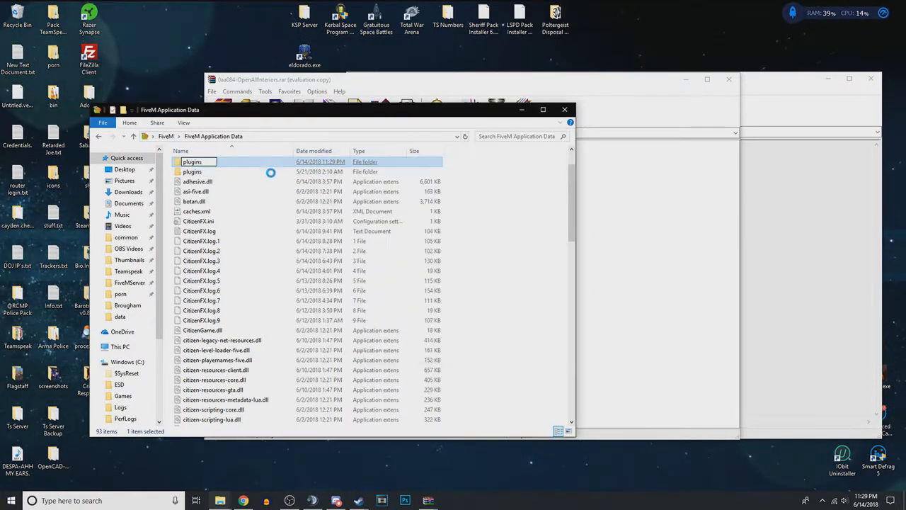
Delete the newly created folder from FiveM Application Data, sending it to the Recycle Bin.
right_click(220, 162)
left_click(267, 409)
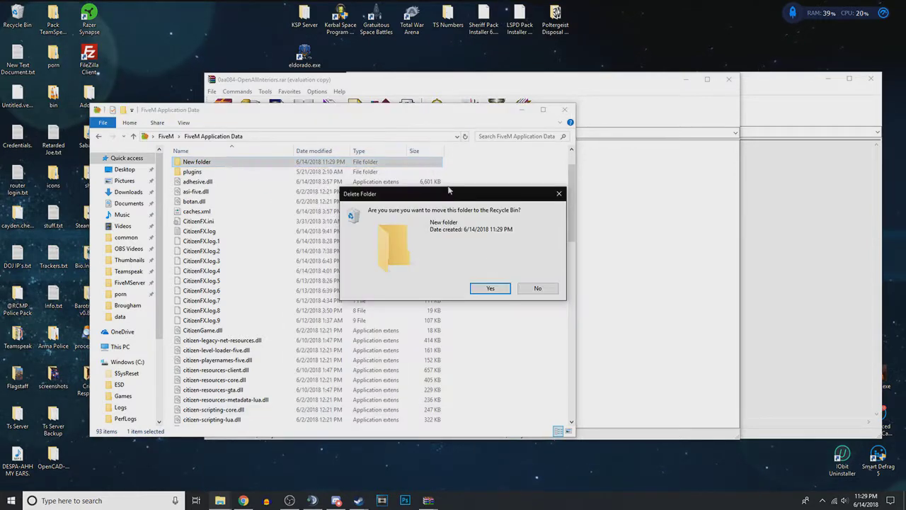
left_click(490, 288)
Open the existing plugins folder inside FiveM Application Data.
left_click(190, 197)
left_click(191, 204)
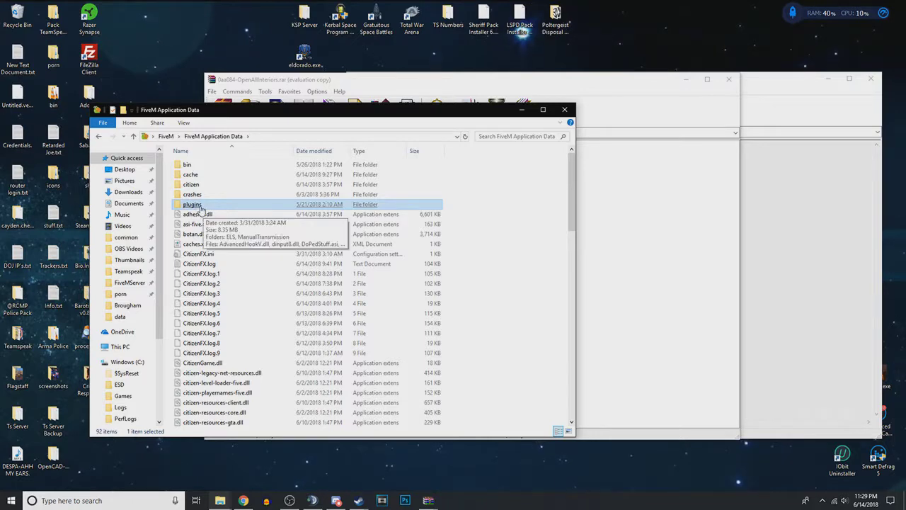
double_click(191, 204)
Extract OpenInteriors.asi and OpenInteriors.ini from the archive into the plugins folder, replacing the existing files.
left_click(617, 297)
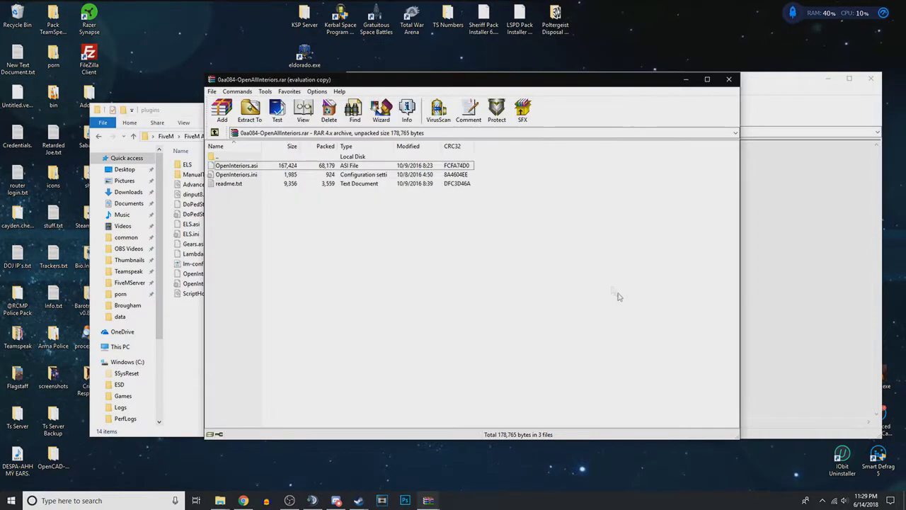
left_click_drag(349, 81, 435, 82)
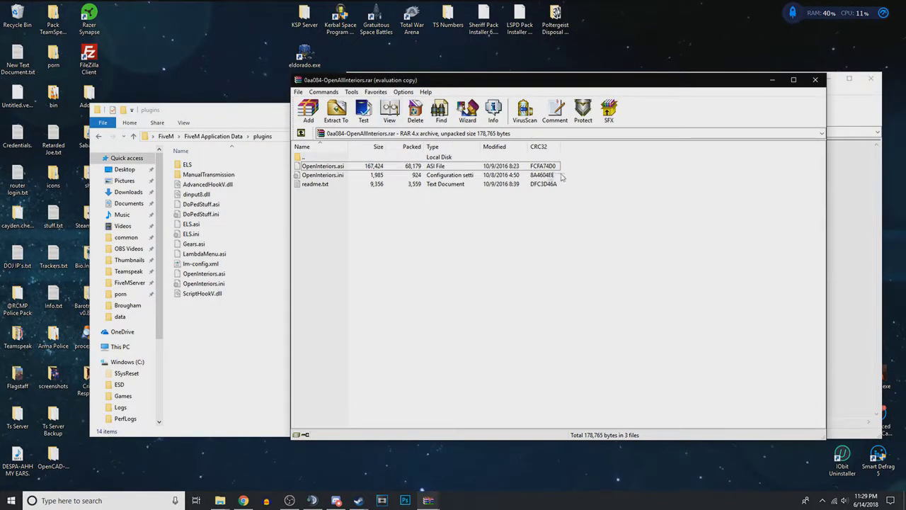
left_click(534, 173, "shift")
left_click_drag(245, 337, 248, 337)
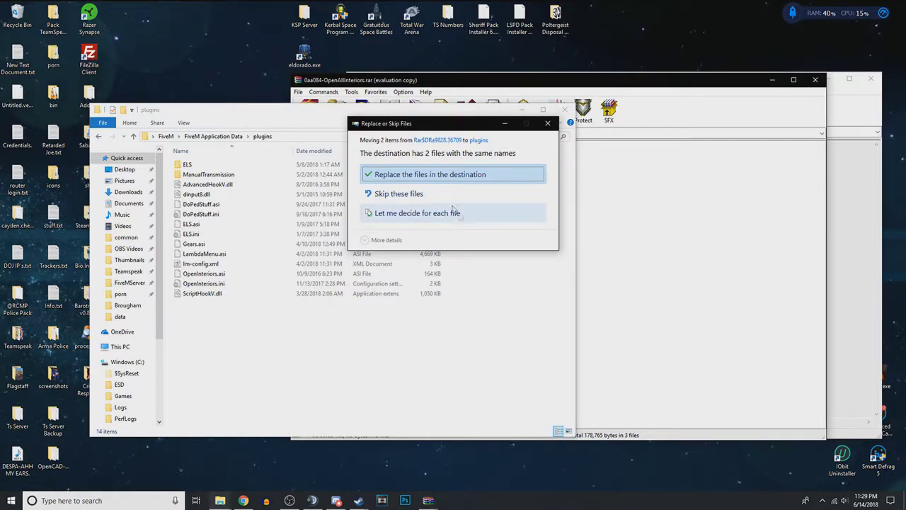
left_click(460, 174)
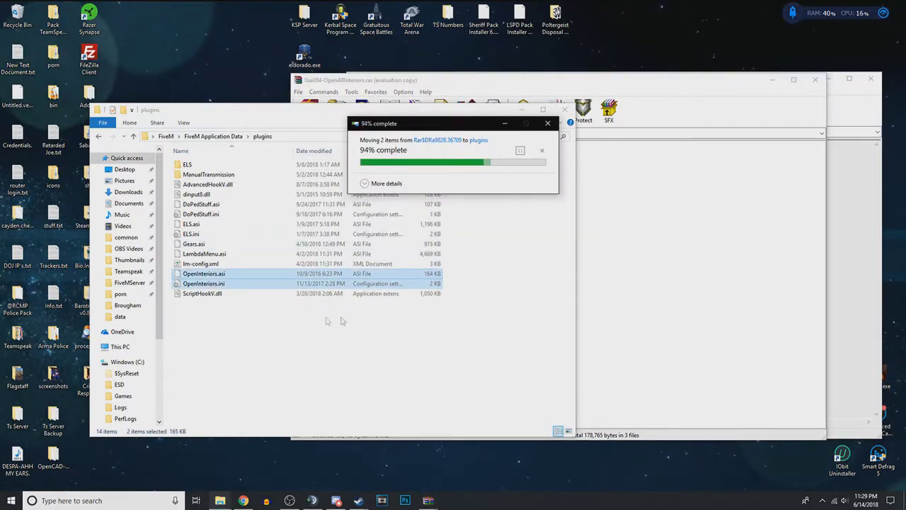
Minimize the plugins window and bring up the Grand Theft Auto V folder beside the OpenAllInteriors archive.
left_click_drag(517, 83, 441, 94)
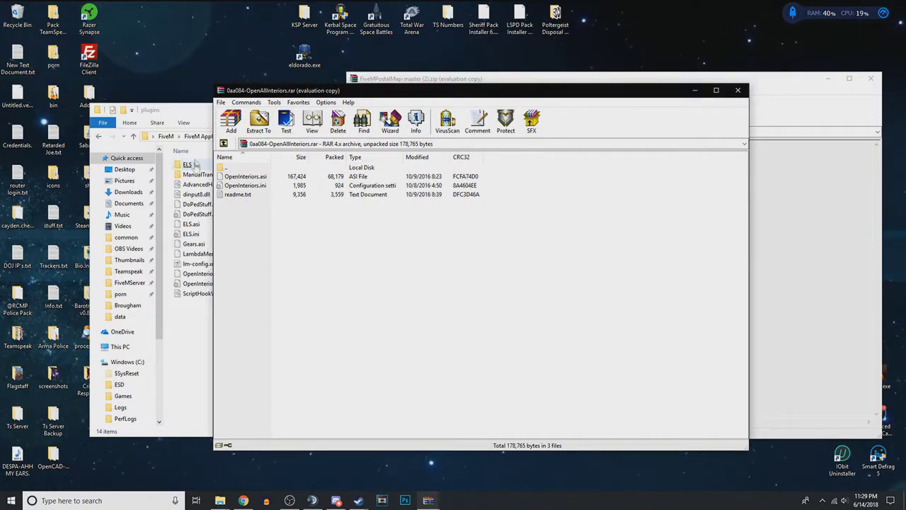
left_click(195, 114)
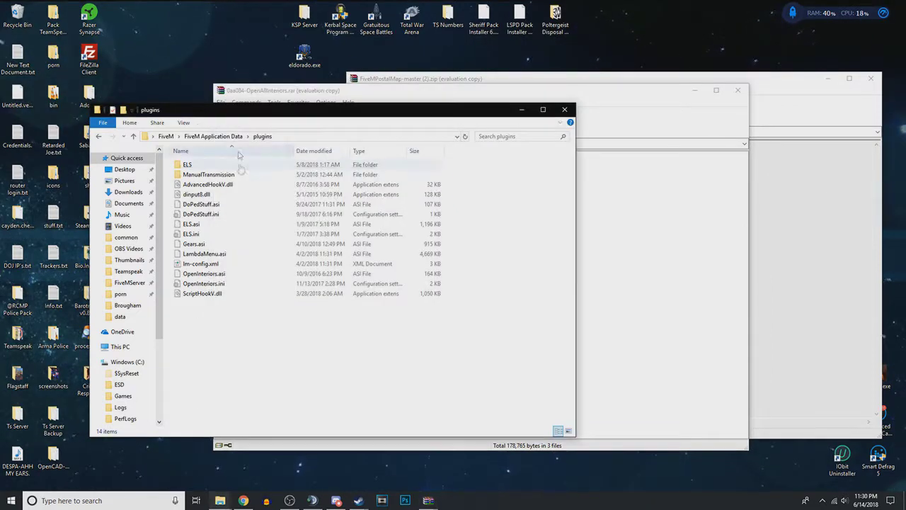
left_click(524, 110)
left_click_drag(468, 90, 352, 84)
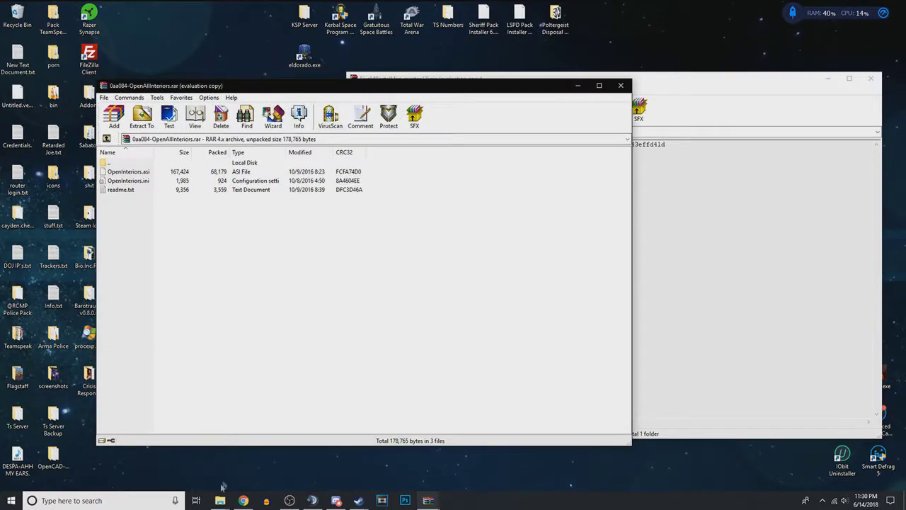
mouse_move(221, 496)
left_click(295, 445)
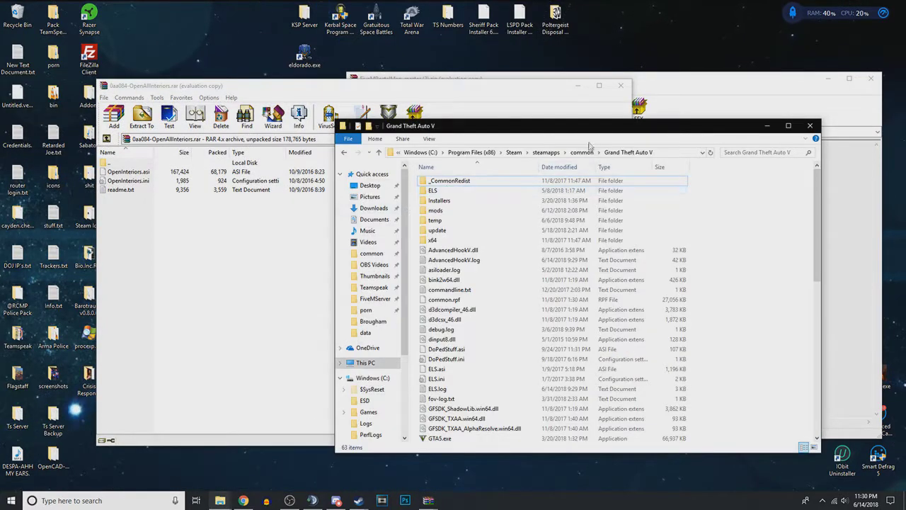
left_click_drag(576, 128, 550, 105)
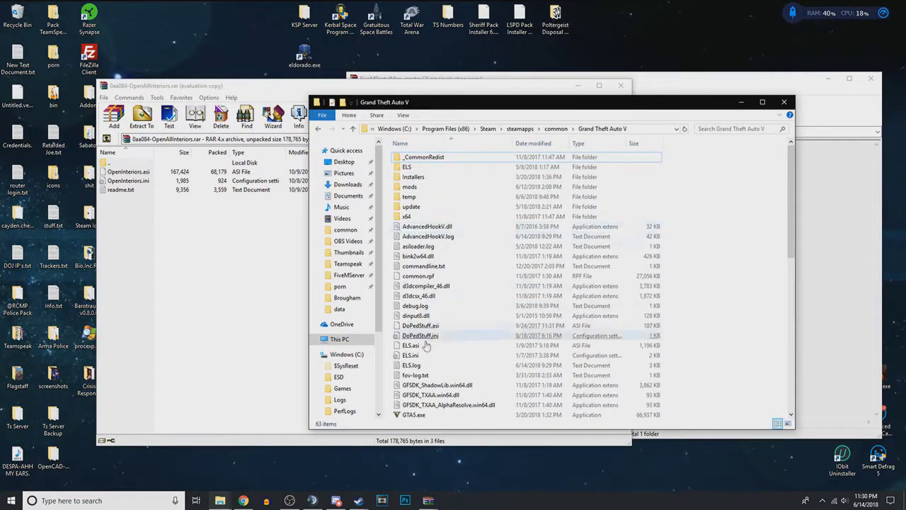
scroll(425, 335, "down", 4)
left_click(419, 217)
scroll(478, 247, "up", 3)
scroll(479, 245, "up", 2)
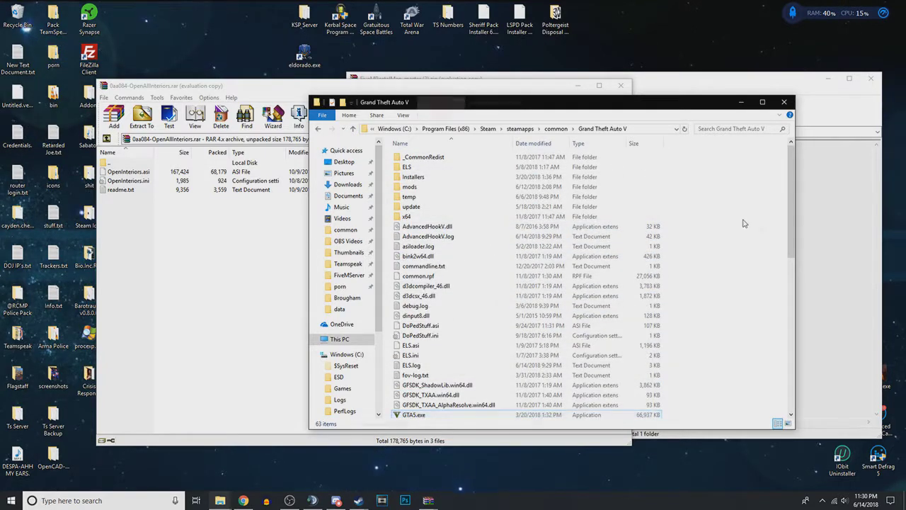
Extract OpenInteriors.asi and OpenInteriors.ini from the archive into the main Grand Theft Auto V folder.
left_click(209, 202)
left_click(155, 181)
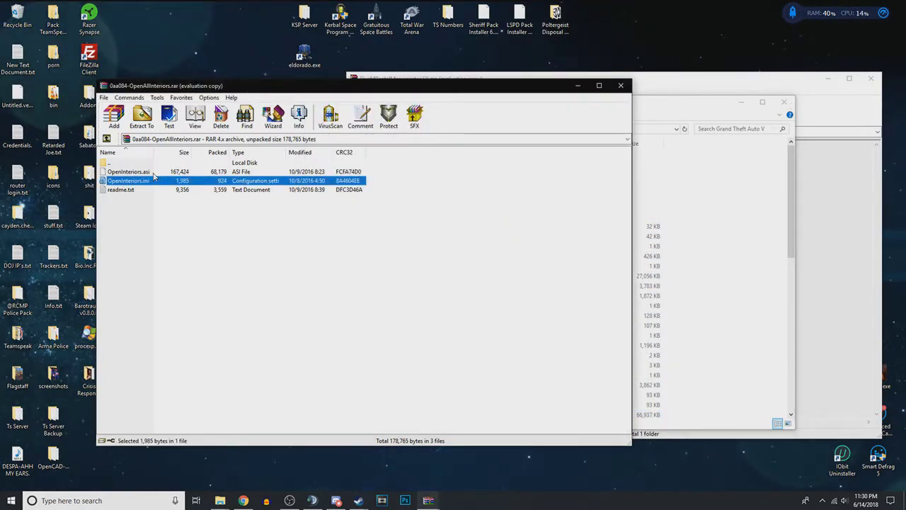
left_click(154, 174, "ctrl")
left_click(722, 254)
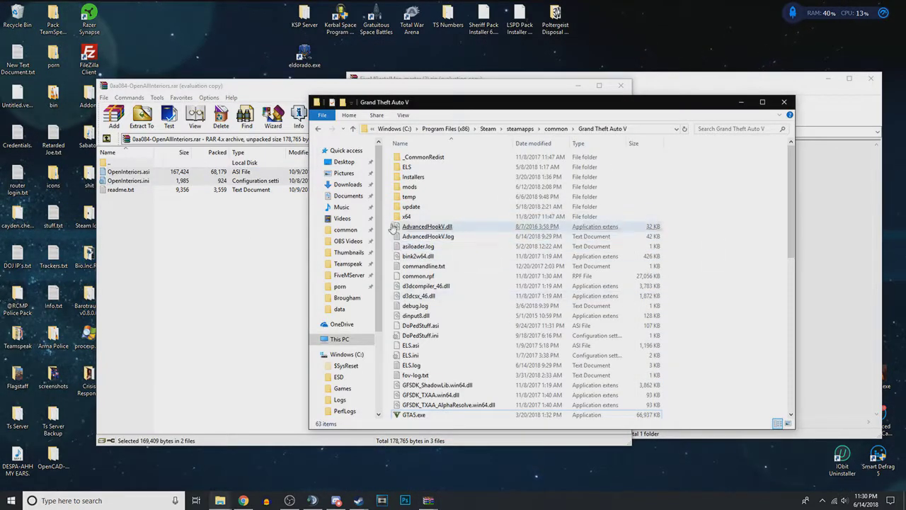
left_click(290, 173)
left_click(291, 181, "ctrl")
left_click(730, 274)
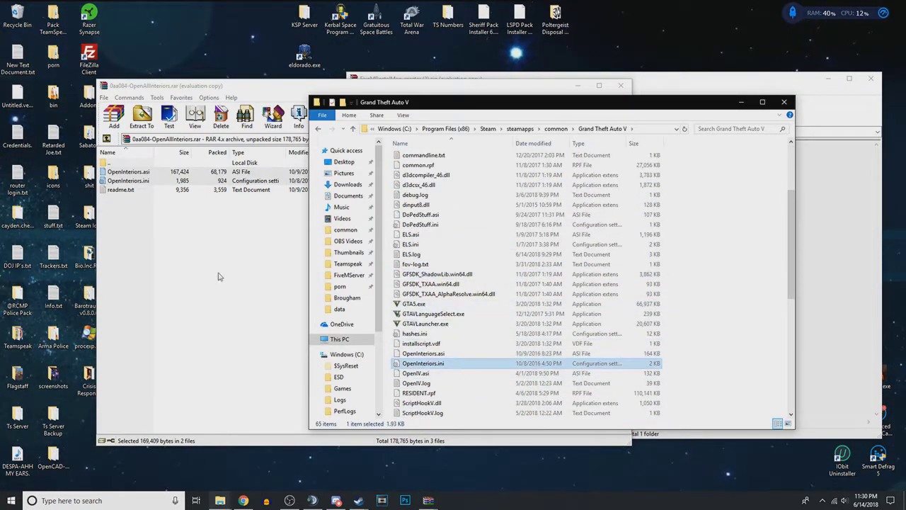
Look through the files in the Grand Theft Auto V folder, then return to the OpenAllInteriors archive.
left_click(726, 314)
scroll(731, 315, "up", 3)
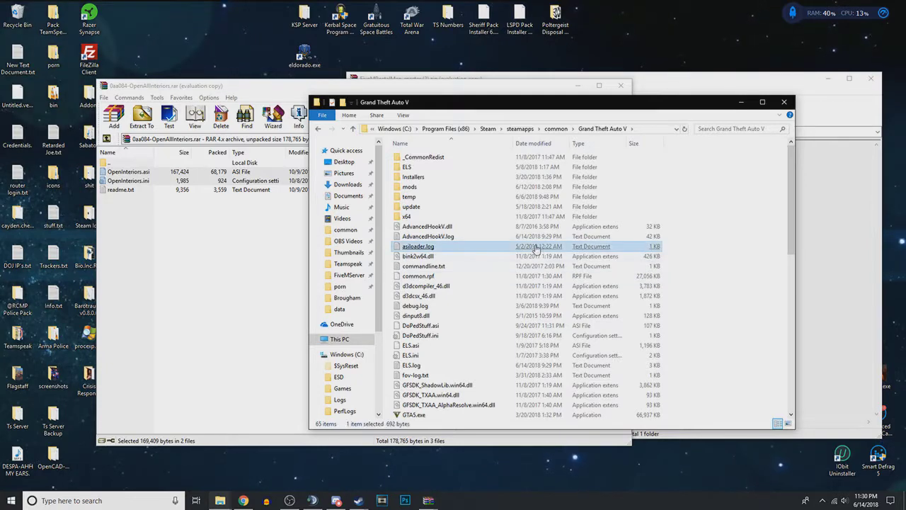
scroll(499, 347, "down", 3)
left_click(491, 322)
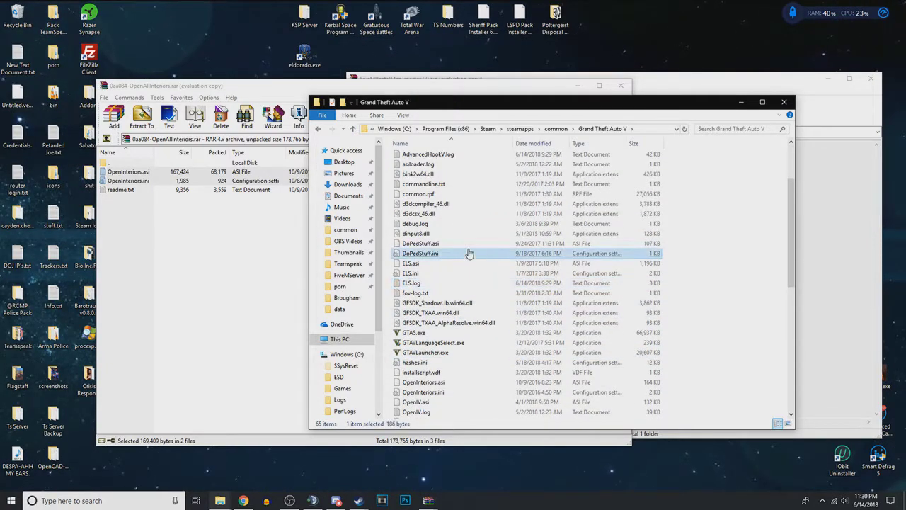
scroll(470, 255, "up", 2)
left_click(461, 263)
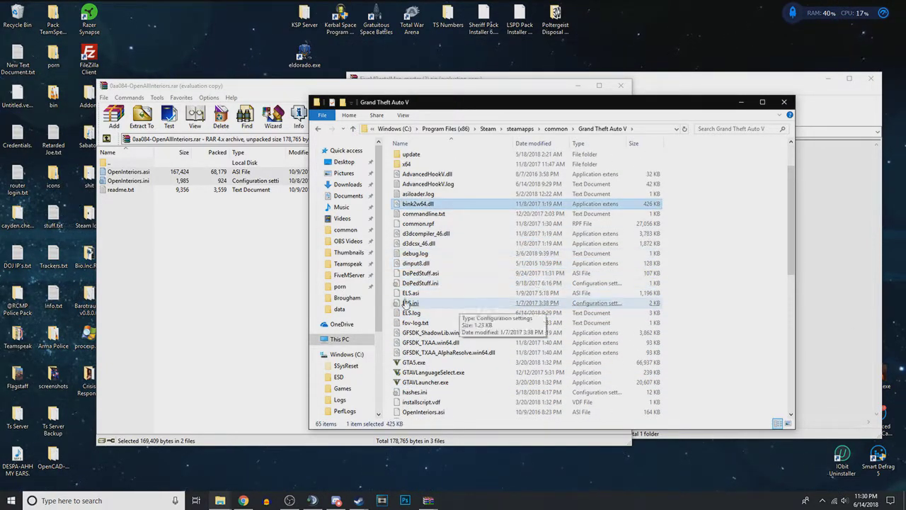
left_click(439, 302)
left_click(189, 223)
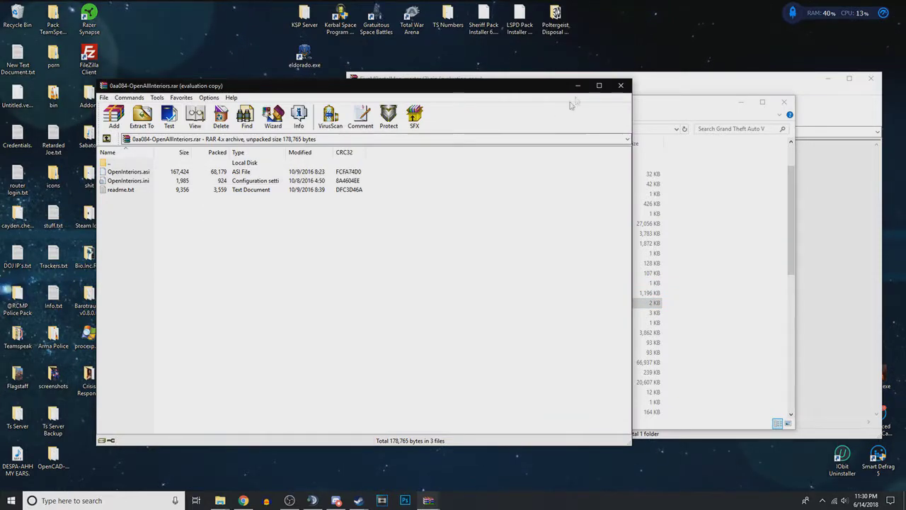
Close the OpenAllInteriors archive, bring up the FiveMPostalMap-master archive and minimize the Grand Theft Auto V folder.
left_click(621, 85)
left_click_drag(489, 88, 281, 91)
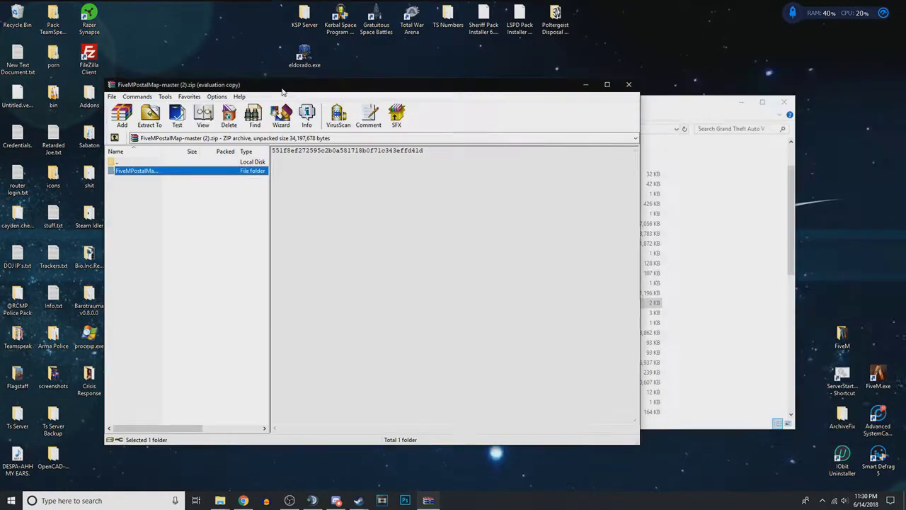
left_click(740, 189)
left_click_drag(570, 108, 589, 112)
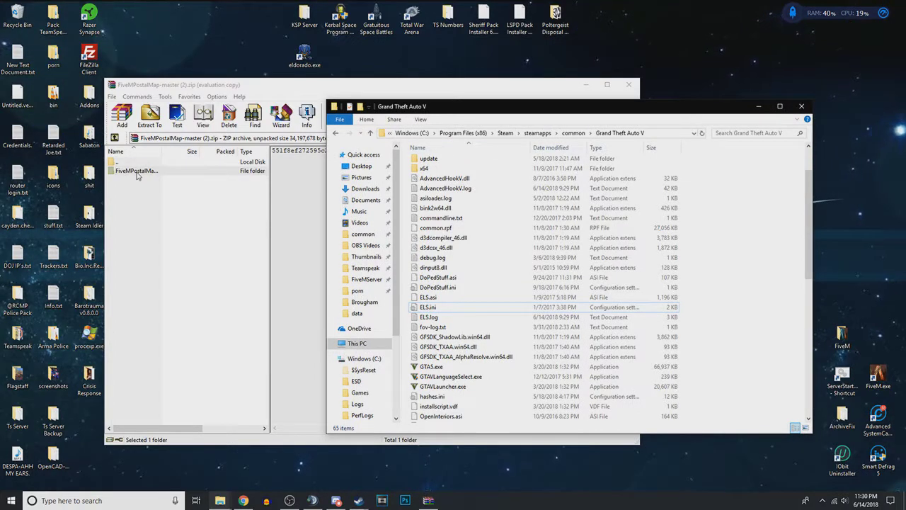
left_click(758, 108)
mouse_move(219, 499)
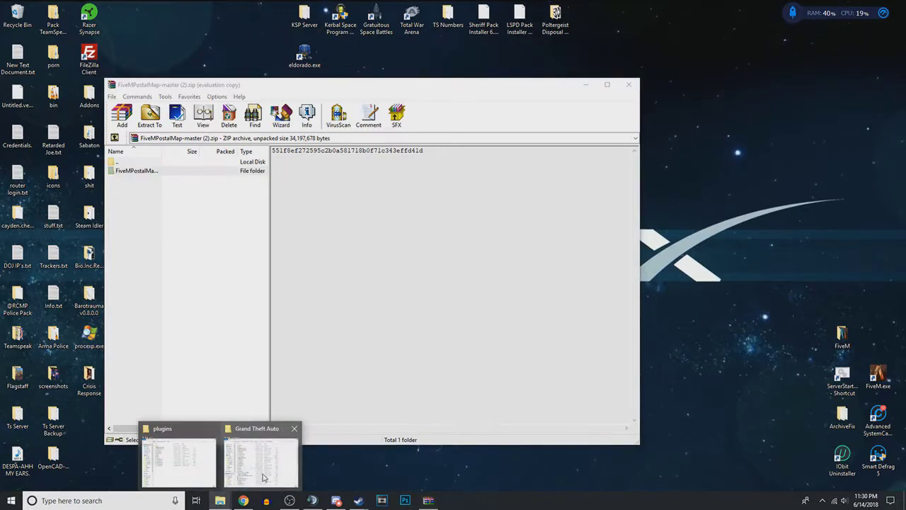
left_click(286, 467)
left_click(758, 106)
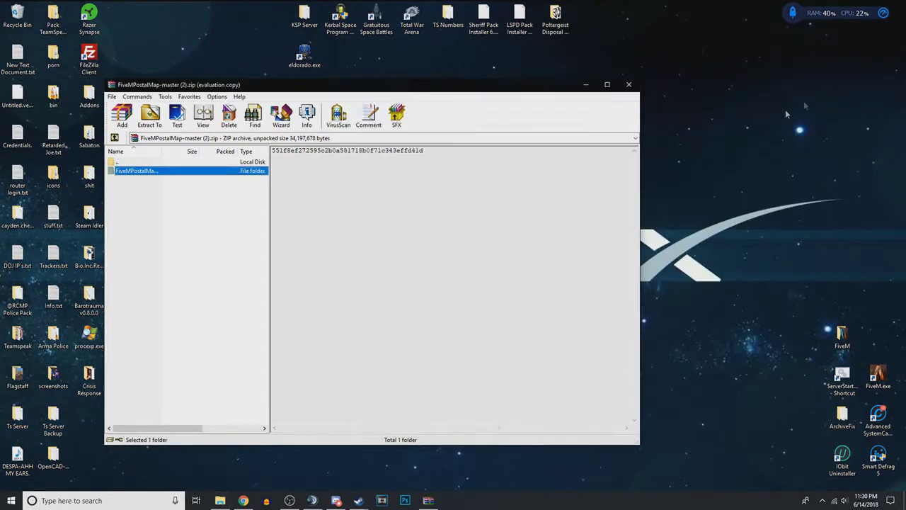
Restore the plugins window, go back up to the FiveM Application Data folder and place it beside the postal map archive.
mouse_move(220, 499)
left_click(220, 453)
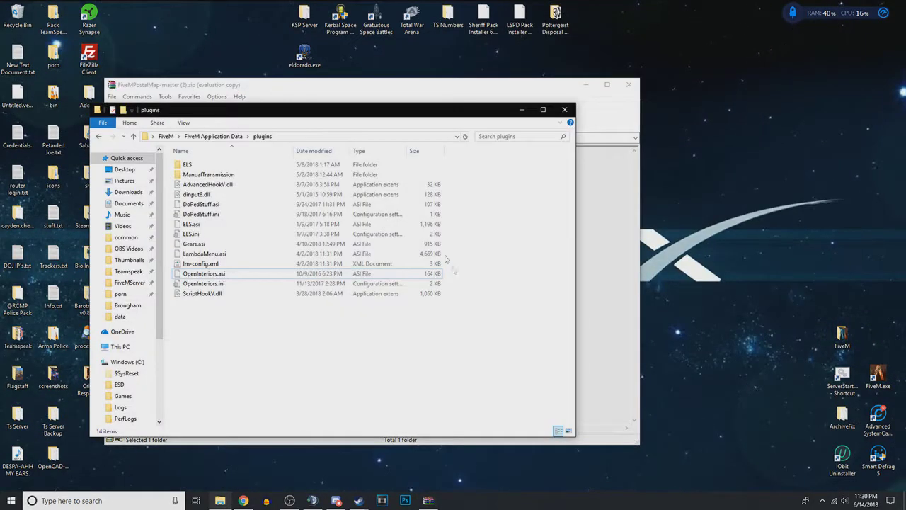
left_click_drag(357, 113, 584, 119)
left_click(456, 143)
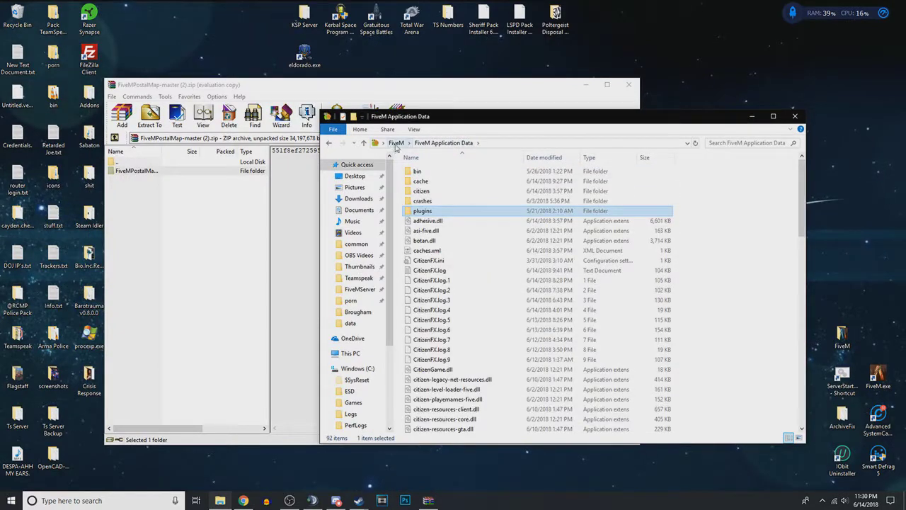
left_click(394, 143)
left_click(467, 189)
double_click(469, 173)
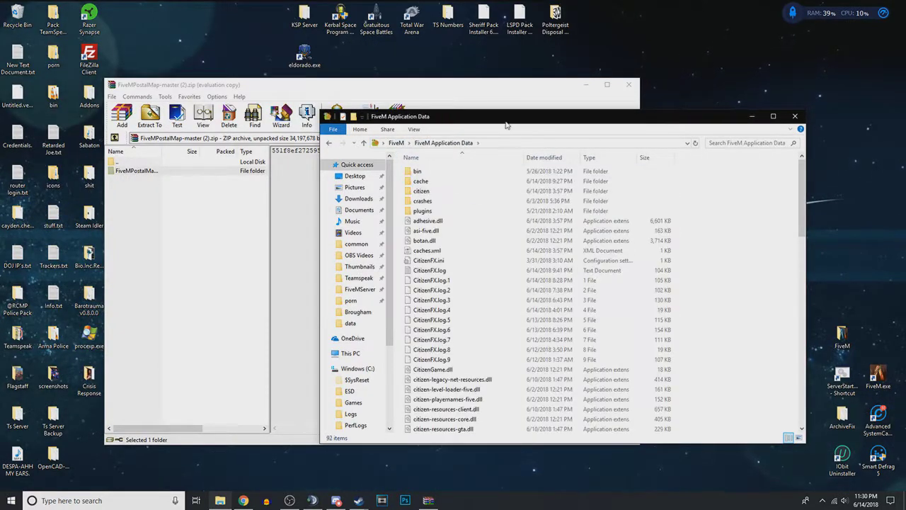
left_click_drag(506, 121, 561, 119)
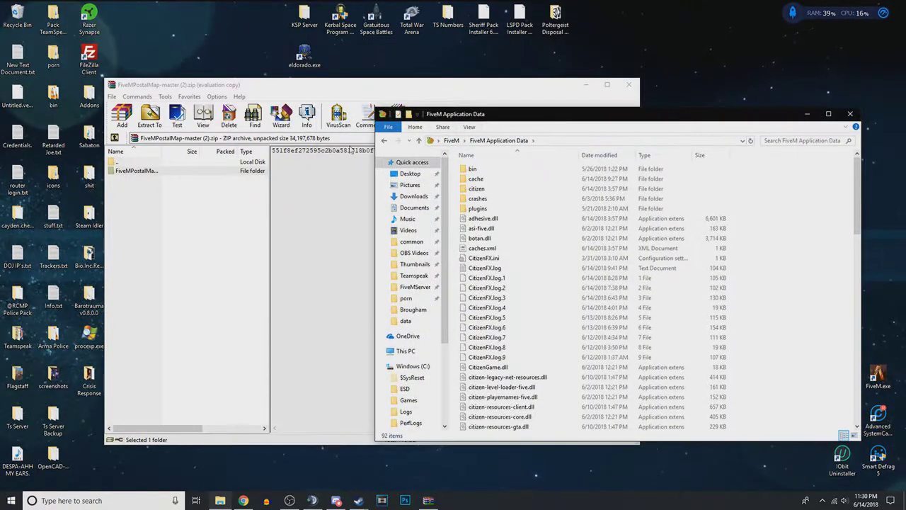
Open the Client Side folder within FiveMPostalMap-master in the archive and select READ ME.txt.
left_click(145, 171)
left_click(145, 172)
left_click(197, 174)
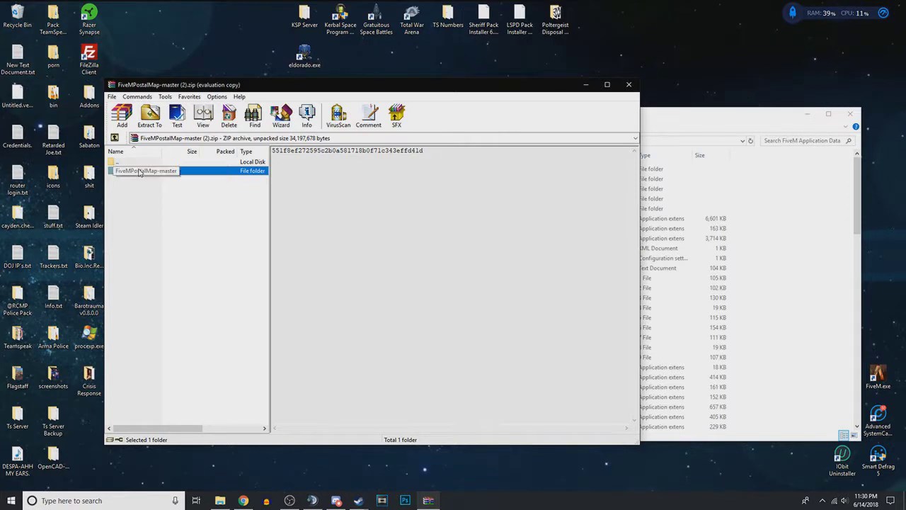
double_click(140, 171)
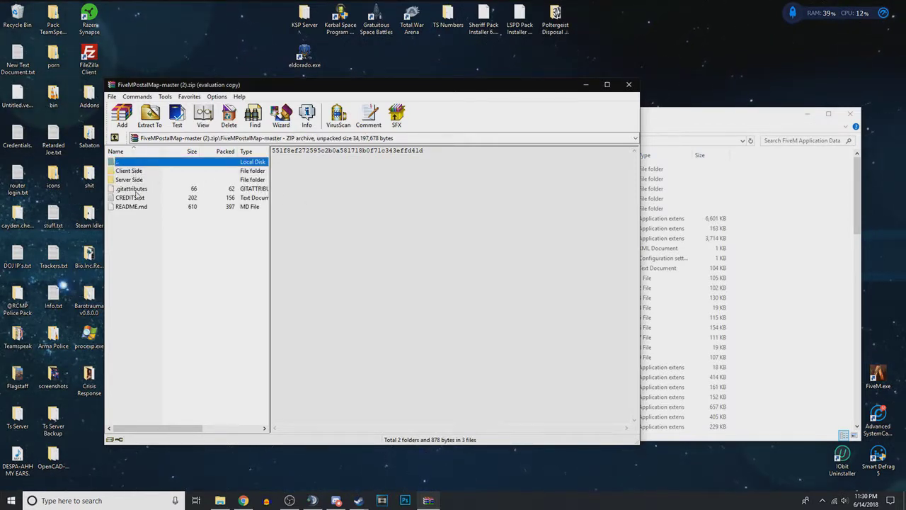
double_click(141, 171)
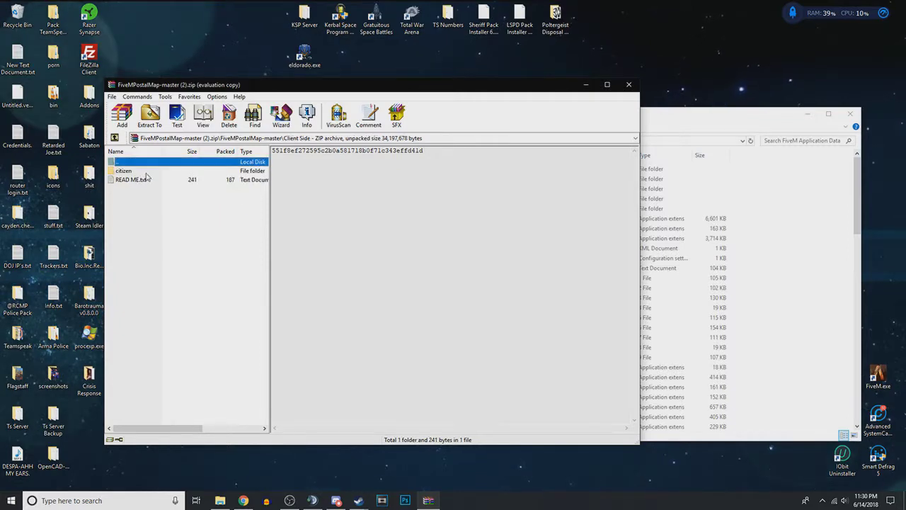
left_click(143, 180)
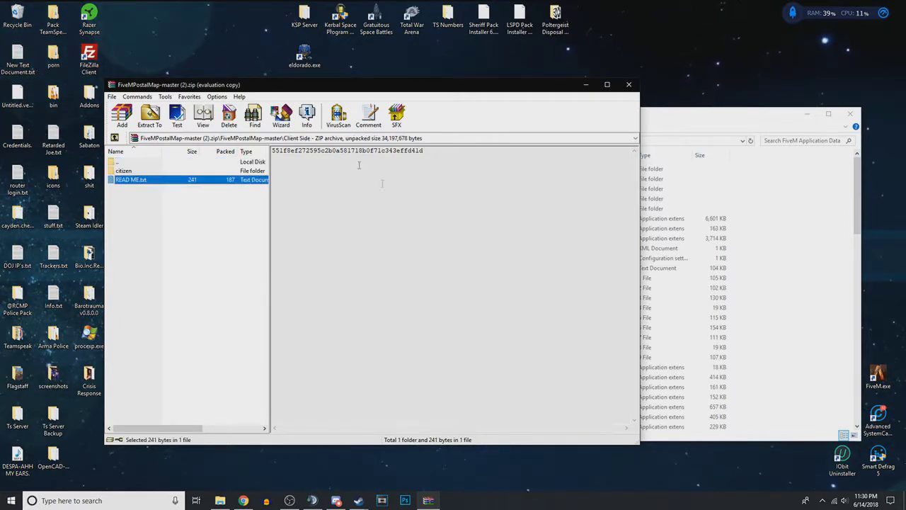
Arrange the archive and FiveM Application Data windows side by side and open citizen\common\data\ui inside the archive.
left_click_drag(354, 92, 314, 114)
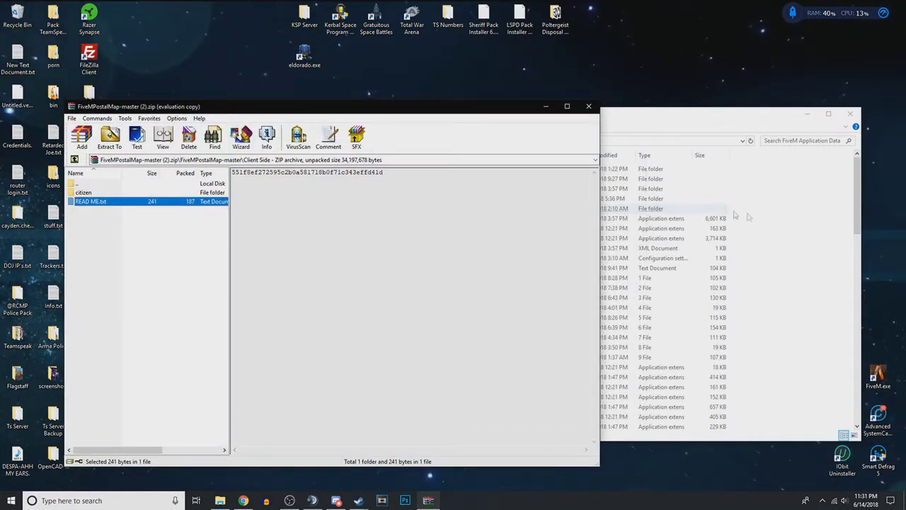
left_click(616, 124)
left_click_drag(616, 124, 610, 130)
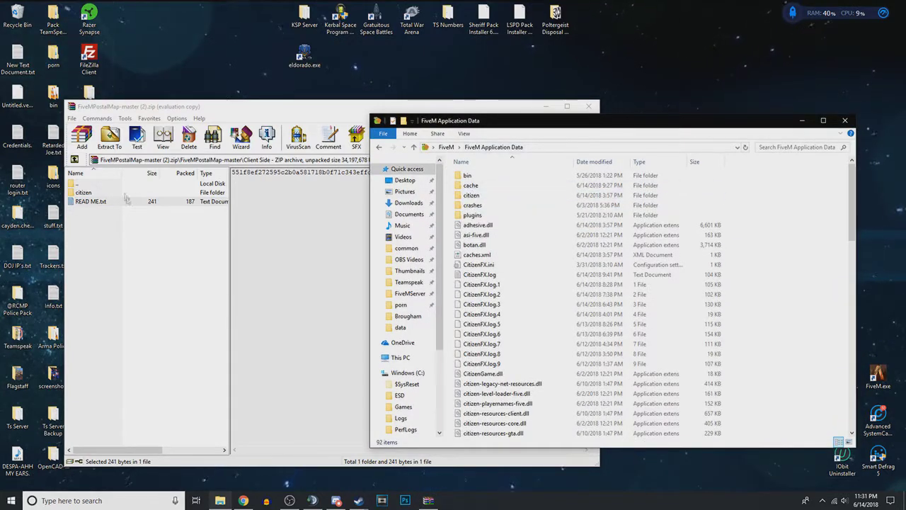
left_click(81, 193)
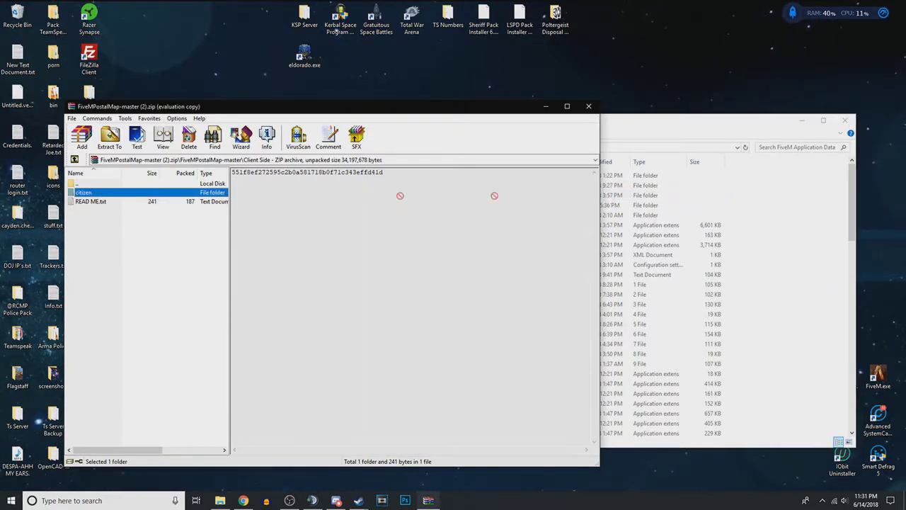
double_click(86, 193)
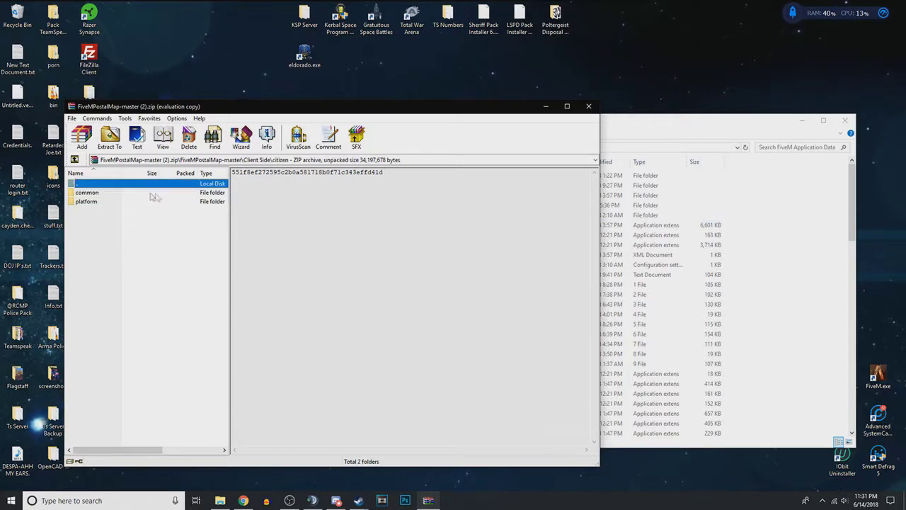
double_click(86, 192)
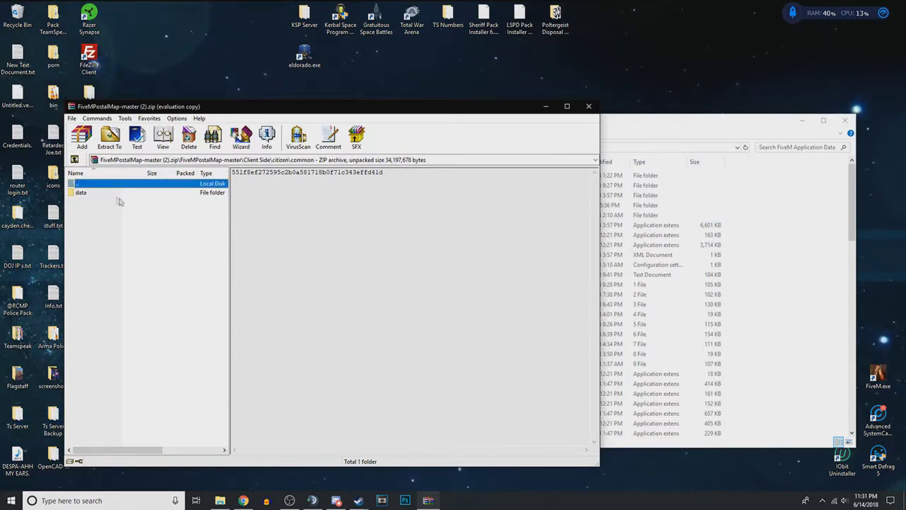
double_click(86, 192)
double_click(79, 193)
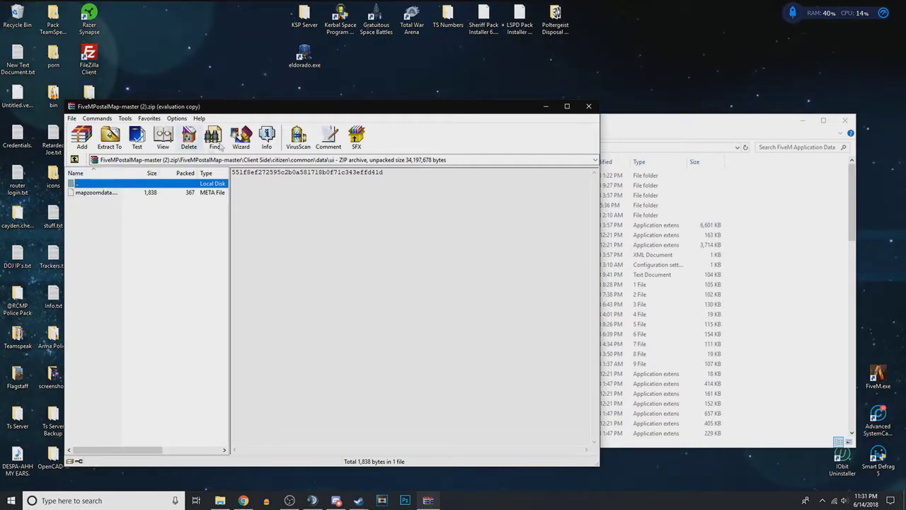
left_click_drag(221, 106, 191, 102)
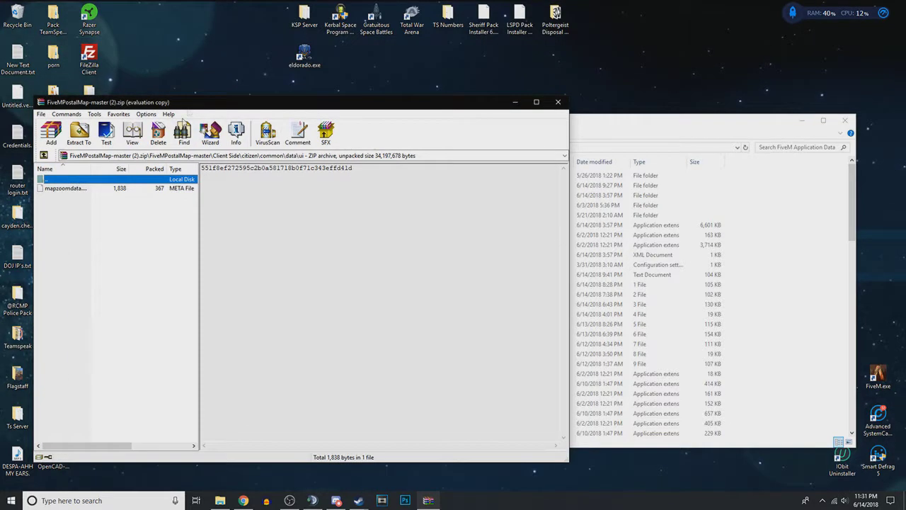
Select mapzoomdata.meta in the archive and open the matching citizen\common\data\ui folder in the FiveM application files.
left_click(75, 191)
left_click(762, 220)
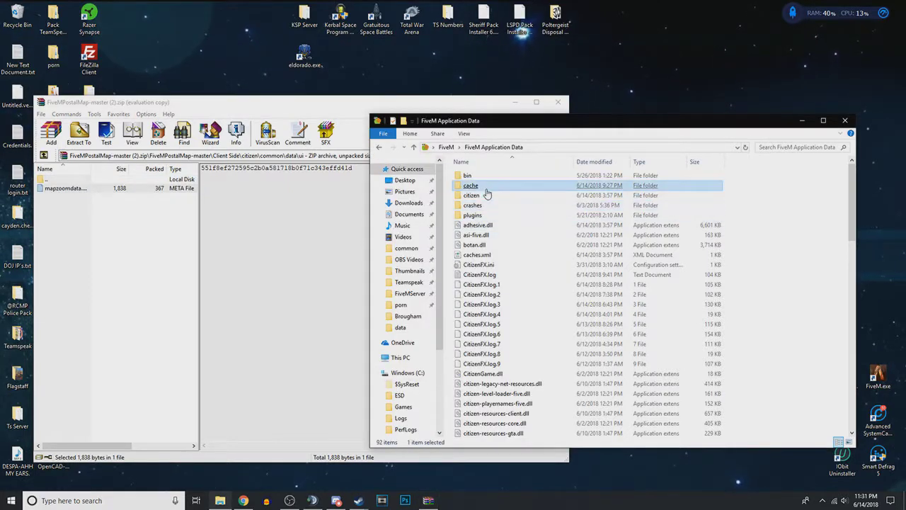
left_click_drag(487, 194, 513, 227)
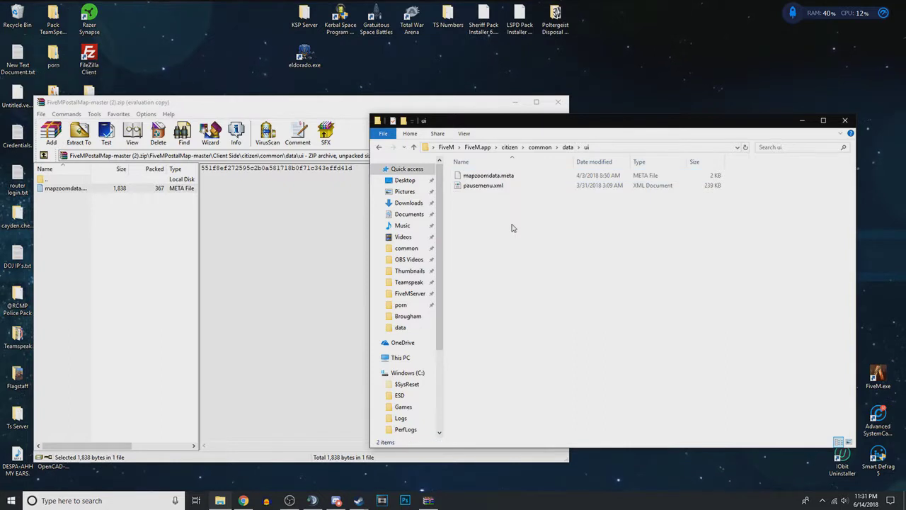
left_click(521, 185)
left_click(496, 176)
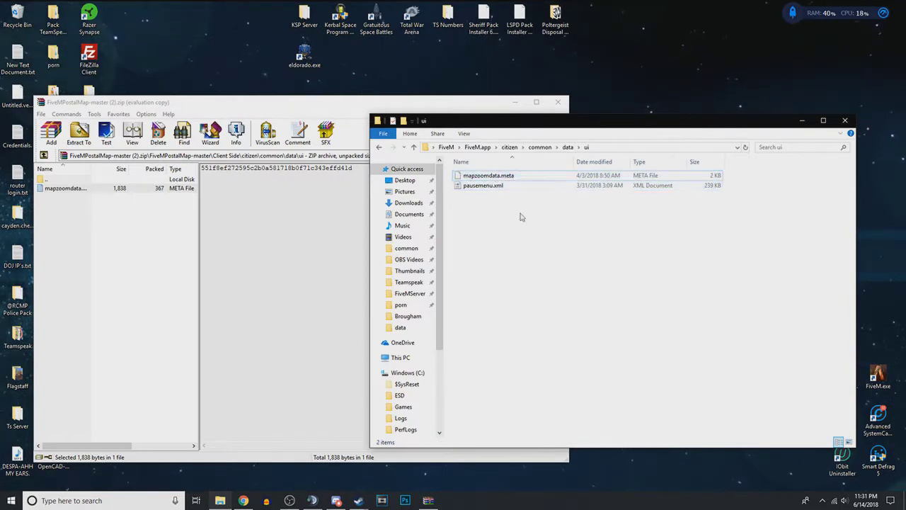
left_click(542, 226)
left_click(146, 189)
left_click(659, 238)
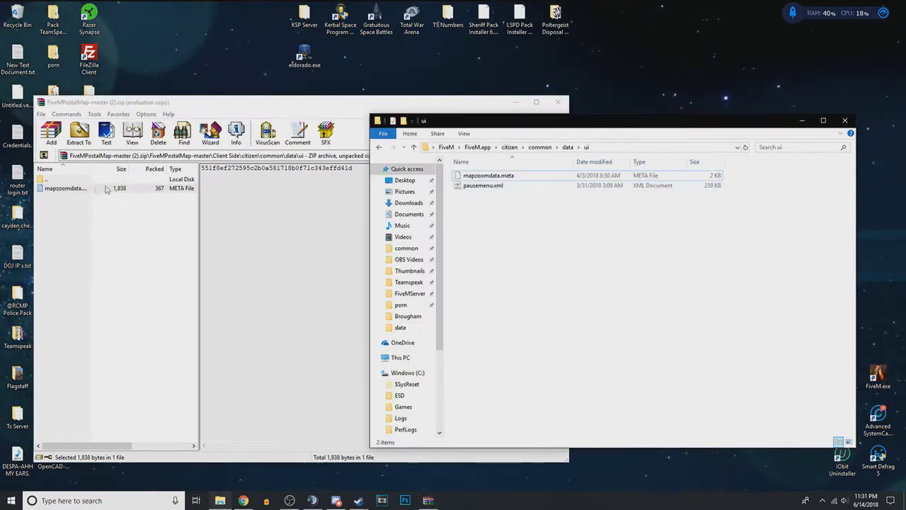
Return to the archive's citizen folder and open platform\data\cdimages\scaleform_generic.
double_click(81, 180)
double_click(81, 180)
double_click(74, 180)
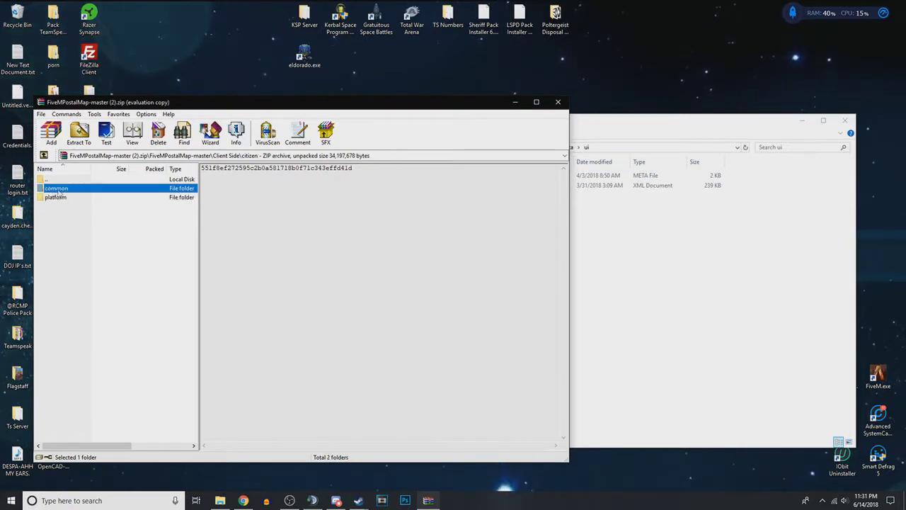
double_click(57, 196)
double_click(63, 188)
double_click(67, 189)
double_click(71, 188)
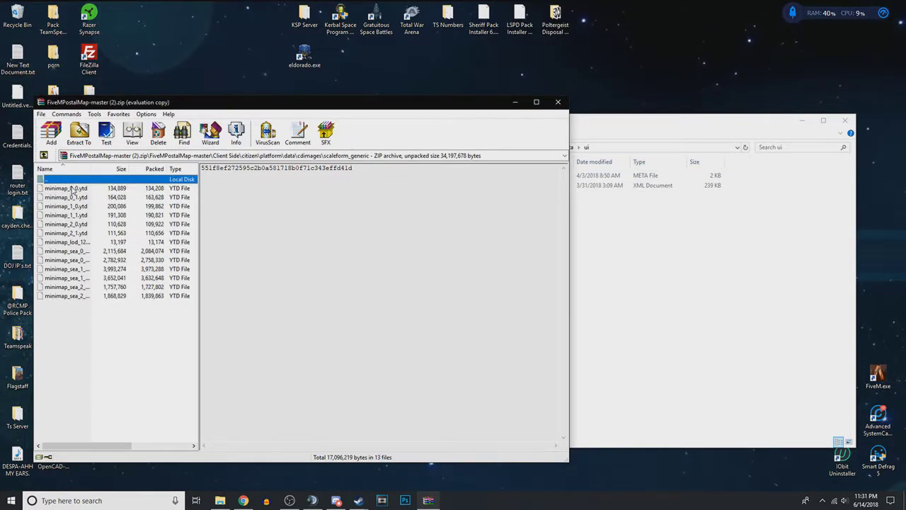
Go back to the FiveM citizen folder in the folder window and open platform\data\cdimages\scaleform_generic.
left_click(680, 255)
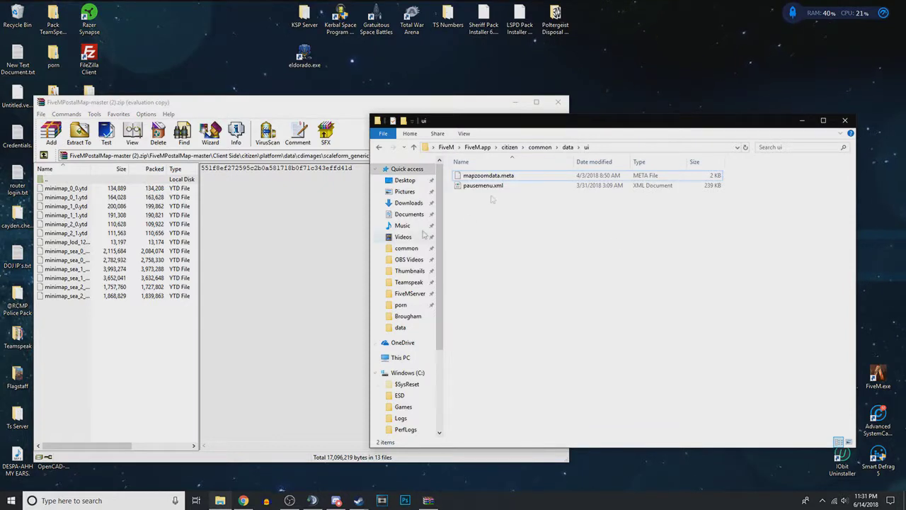
left_click(567, 147)
left_click(476, 185)
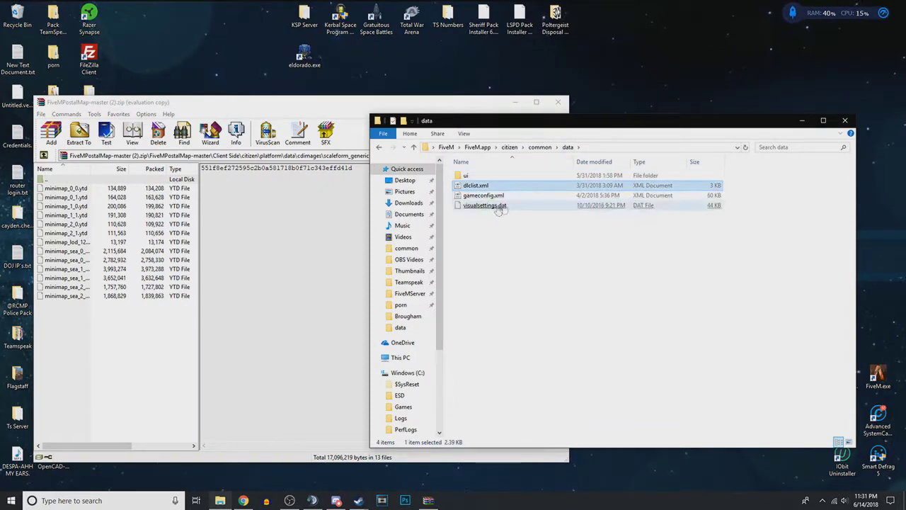
left_click(540, 147)
left_click(510, 147)
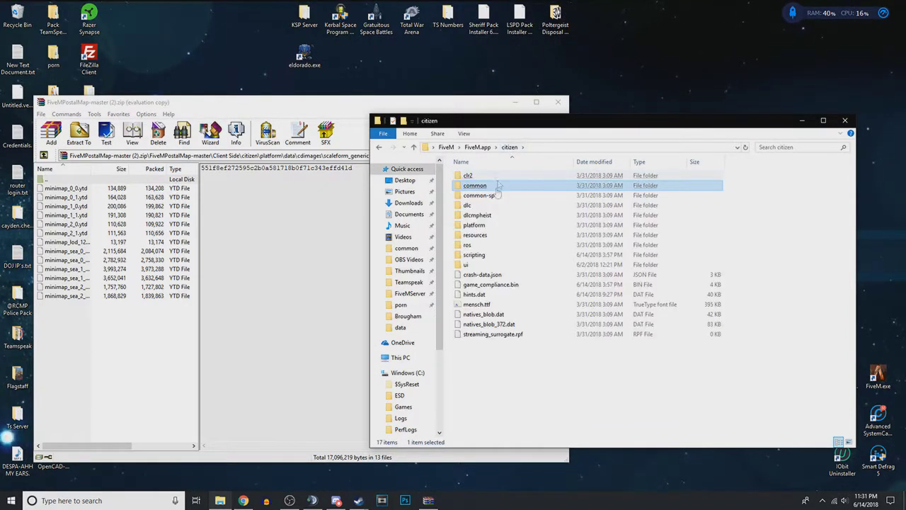
double_click(472, 225)
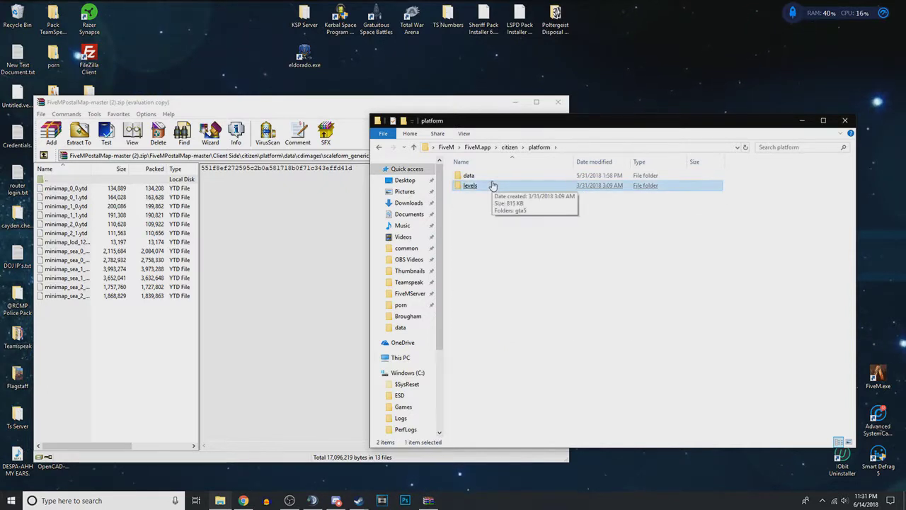
left_click(491, 179)
left_click(481, 185)
double_click(487, 179)
left_click(490, 179)
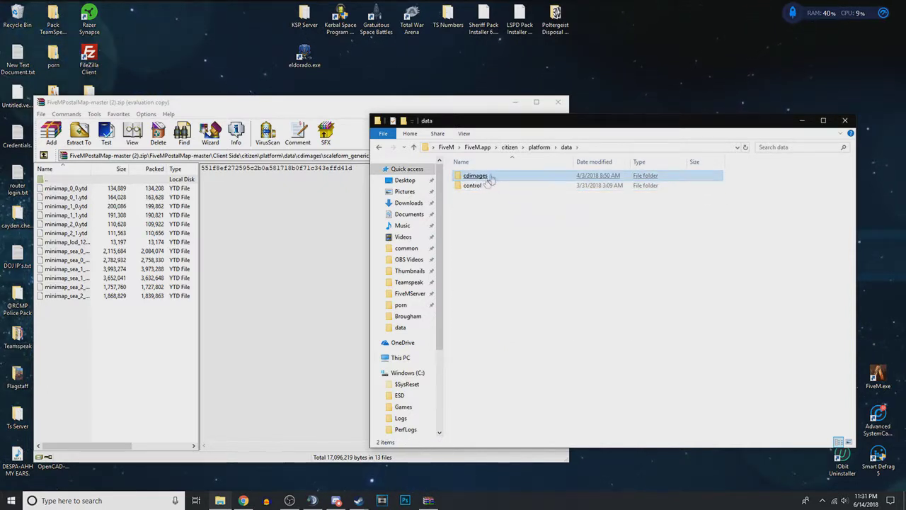
double_click(497, 177)
double_click(495, 176)
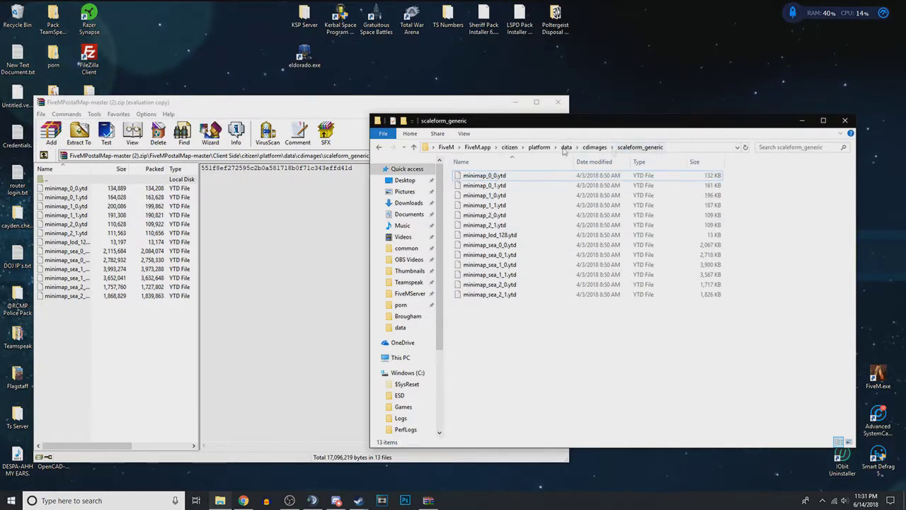
Select all the minimap YTD files in the archive, then clear the selection and return to the scaleform_generic folder window.
left_click_drag(134, 306, 124, 191)
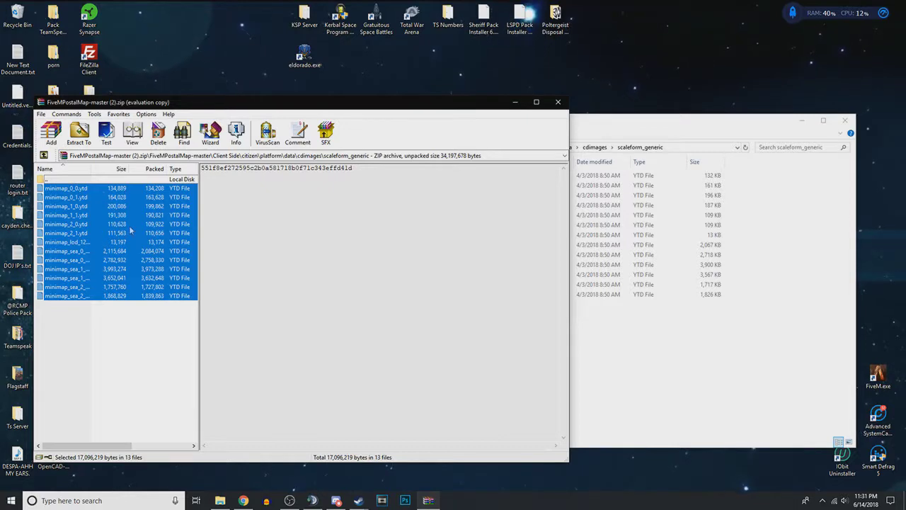
left_click(644, 336)
left_click(169, 347)
left_click(609, 326)
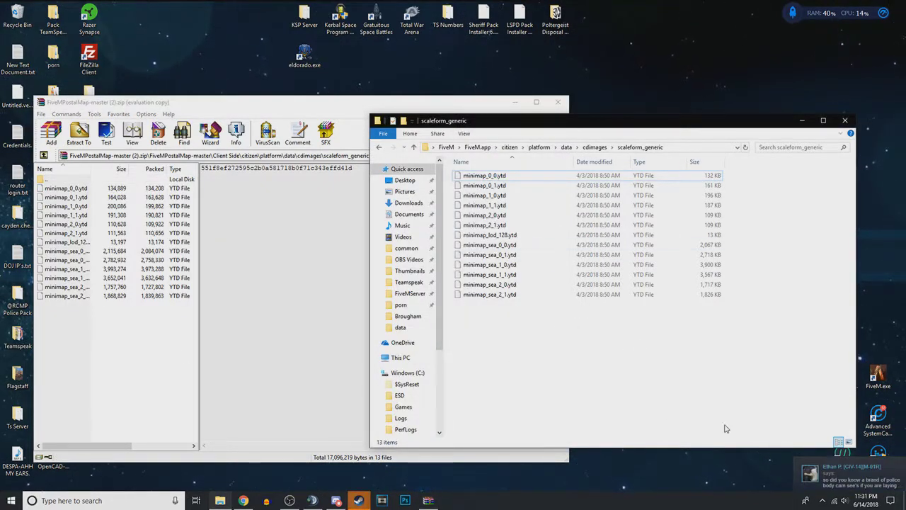
Dismiss the chat notification and shift the scaleform_generic folder window slightly over the archive.
left_click(825, 482)
left_click(627, 131)
left_click_drag(771, 124, 756, 121)
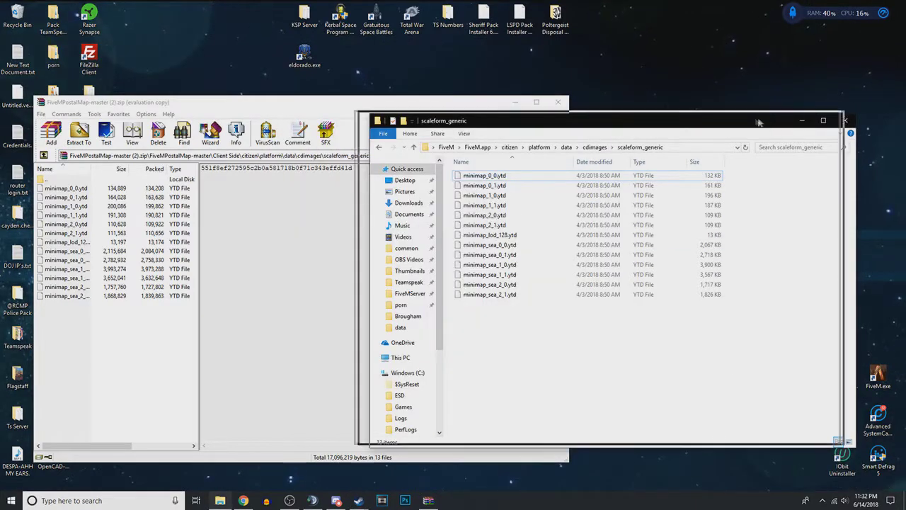
left_click_drag(560, 320, 526, 331)
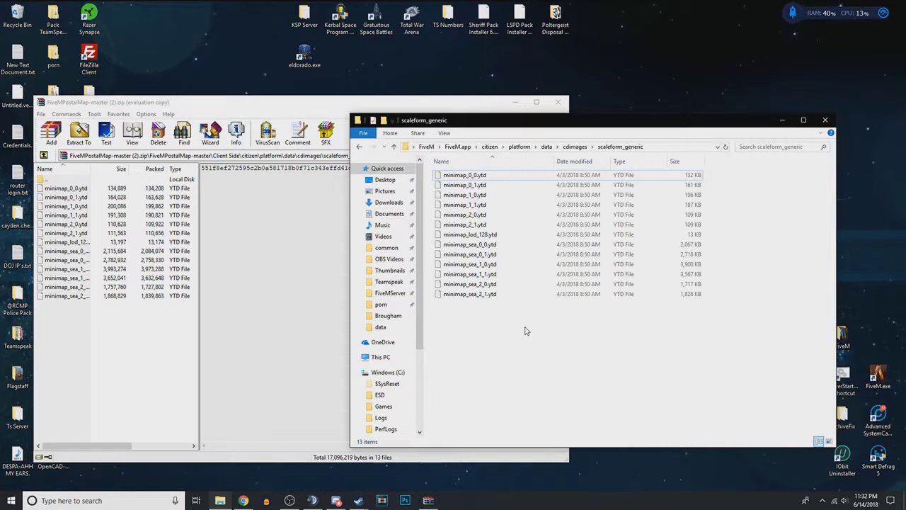